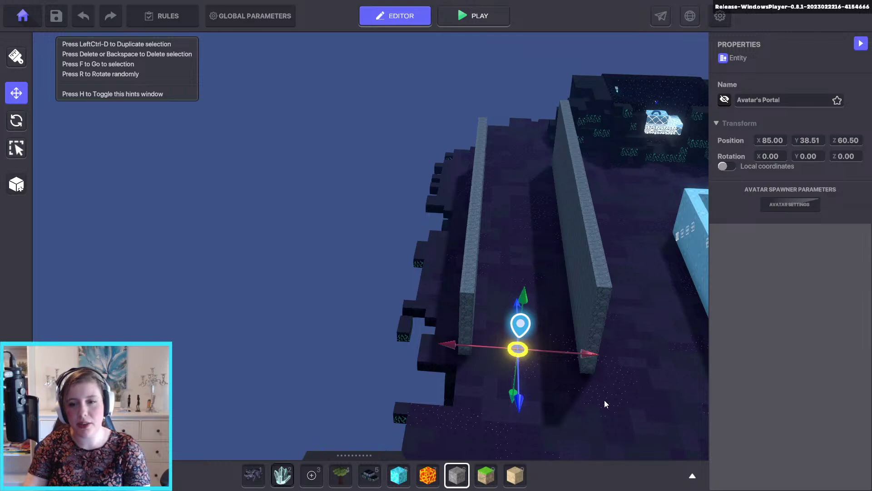
Place a Logic Asset on the ground between the two stone walls, ahead of the avatar's portal, and select it.
{"action": "left_click", "coordinate": [587, 444]}
{"action": "middle_click_drag", "start_coordinate": [592, 456], "coordinate": [437, 386]}
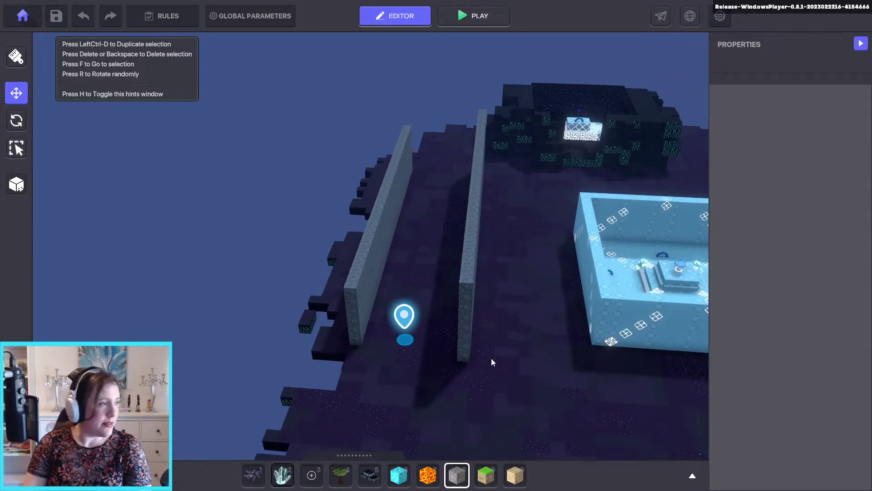
{"action": "mouse_move", "coordinate": [386, 340]}
{"action": "right_mouse_down"}
{"action": "mouse_move", "coordinate": [488, 412]}
{"action": "mouse_move", "coordinate": [541, 388]}
{"action": "right_mouse_up"}
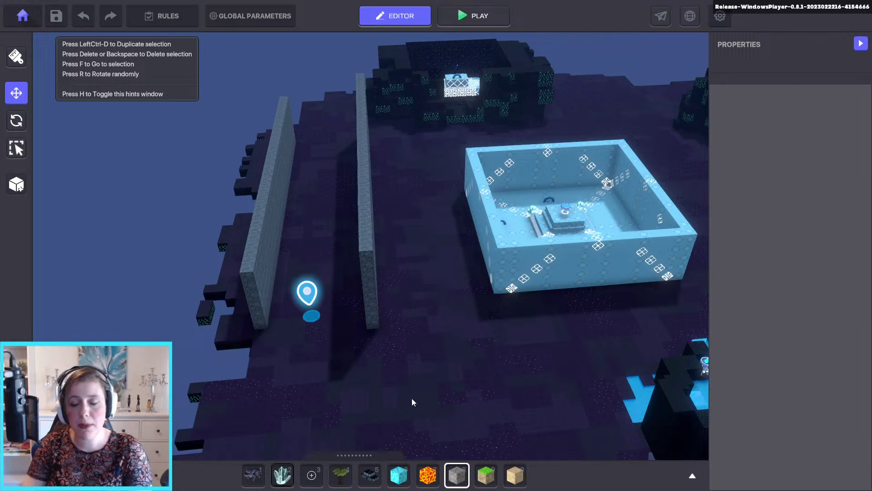
{"action": "left_click", "coordinate": [353, 454]}
{"action": "left_click", "coordinate": [353, 414]}
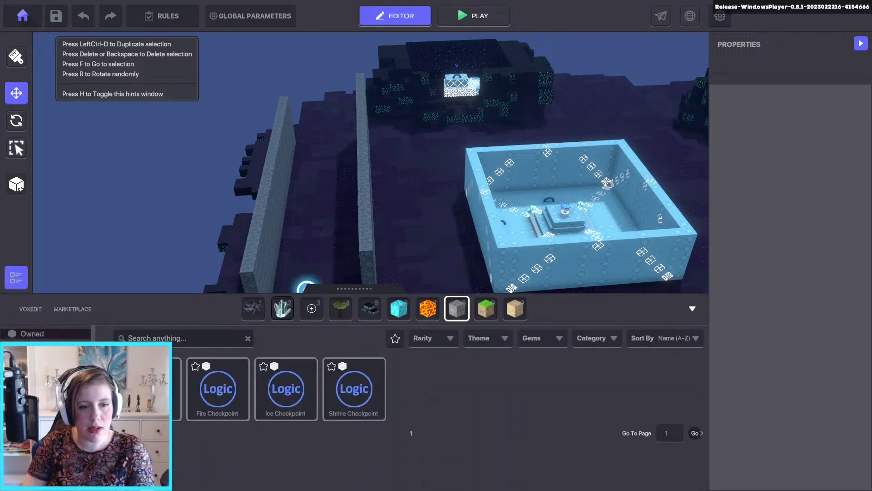
{"action": "scroll", "coordinate": [242, 372], "scroll_direction": "down", "scroll_amount": 3}
{"action": "scroll", "coordinate": [242, 372], "scroll_direction": "up", "scroll_amount": 3}
{"action": "left_click", "coordinate": [242, 372]}
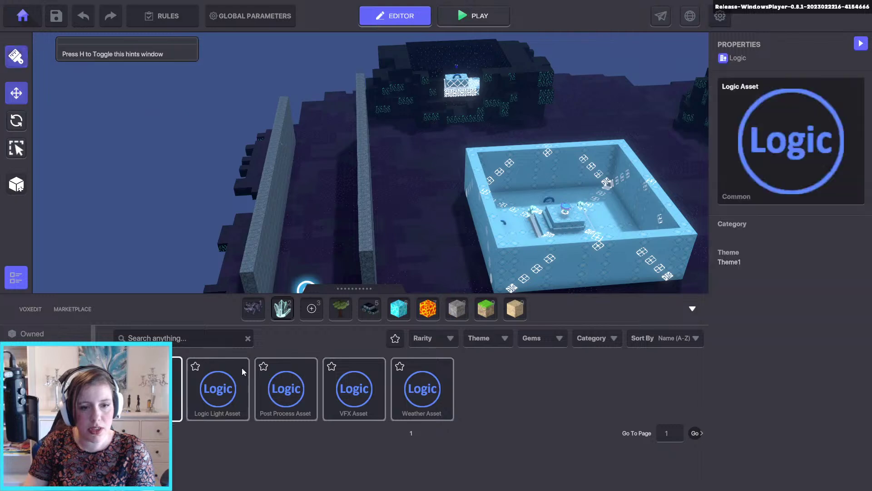
{"action": "scroll", "coordinate": [291, 252], "scroll_direction": "up", "scroll_amount": 5}
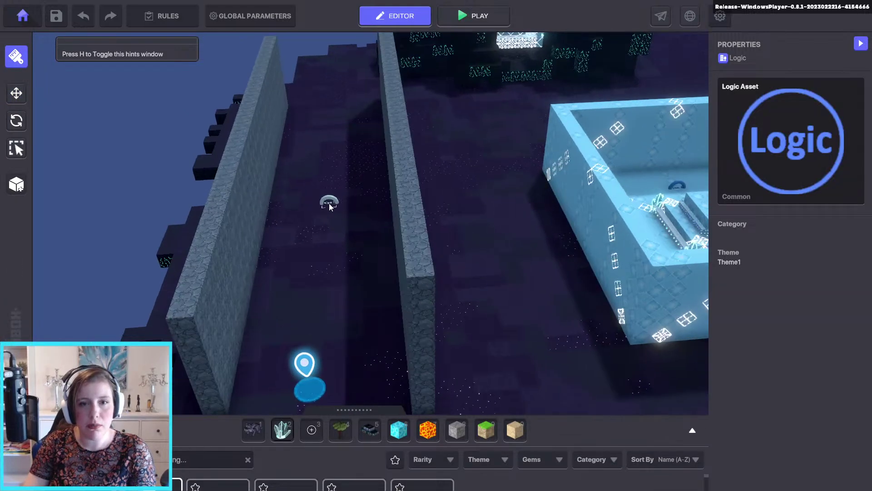
{"action": "left_click", "coordinate": [329, 203]}
{"action": "left_click", "coordinate": [329, 202]}
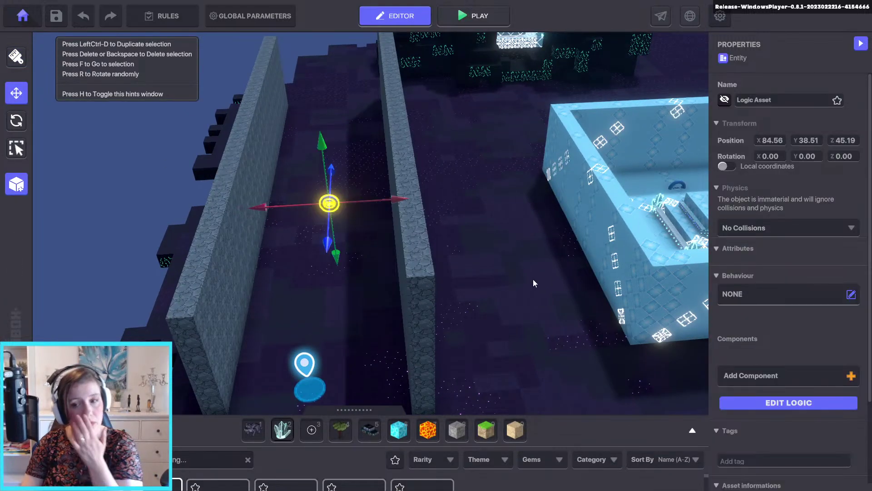
Add the [SP] Speaker component to the placed Logic Asset.
{"action": "scroll", "coordinate": [787, 358], "scroll_direction": "down", "scroll_amount": 3}
{"action": "left_click", "coordinate": [786, 270]}
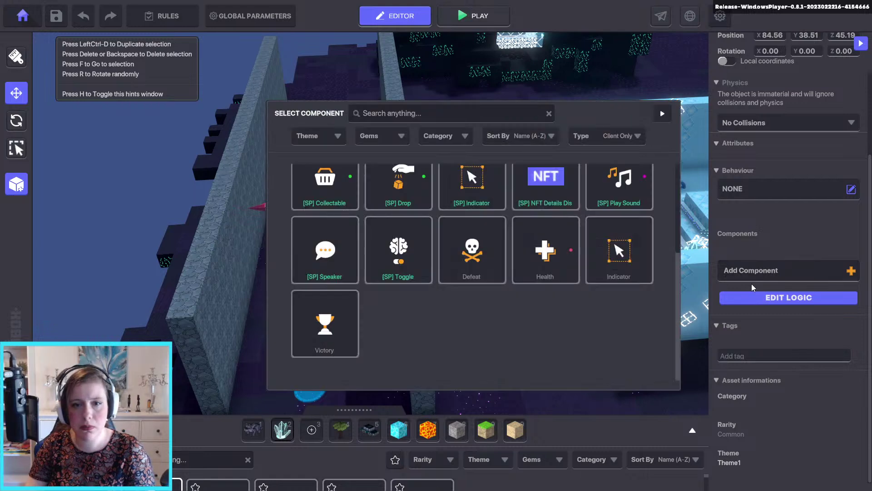
{"action": "scroll", "coordinate": [467, 344], "scroll_direction": "up", "scroll_amount": 1}
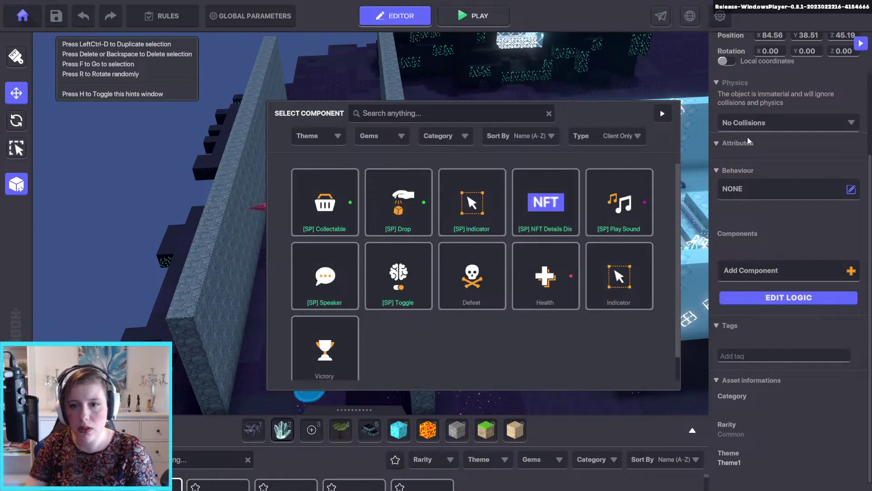
{"action": "left_click", "coordinate": [325, 279]}
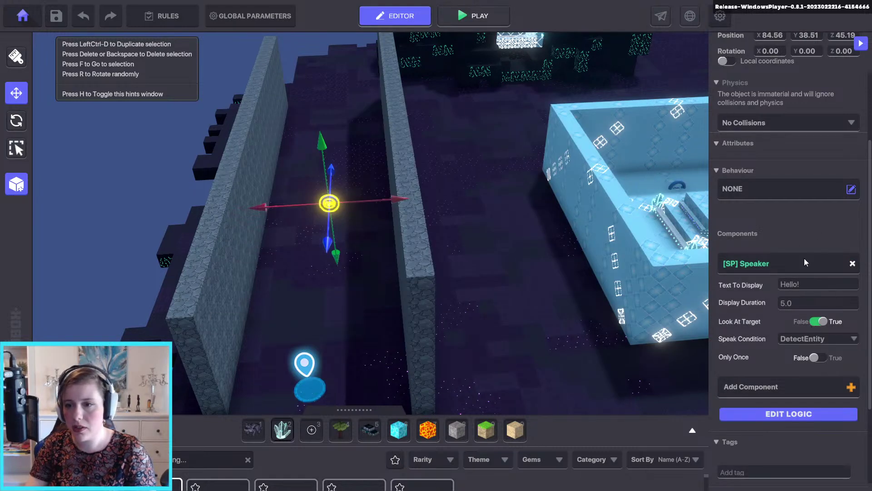
Clear the Speaker's display text and set Look At Target to False.
{"action": "left_click", "coordinate": [808, 284]}
{"action": "key", "text": "BackSpace"}
{"action": "scroll", "coordinate": [813, 304], "scroll_direction": "down", "scroll_amount": 1}
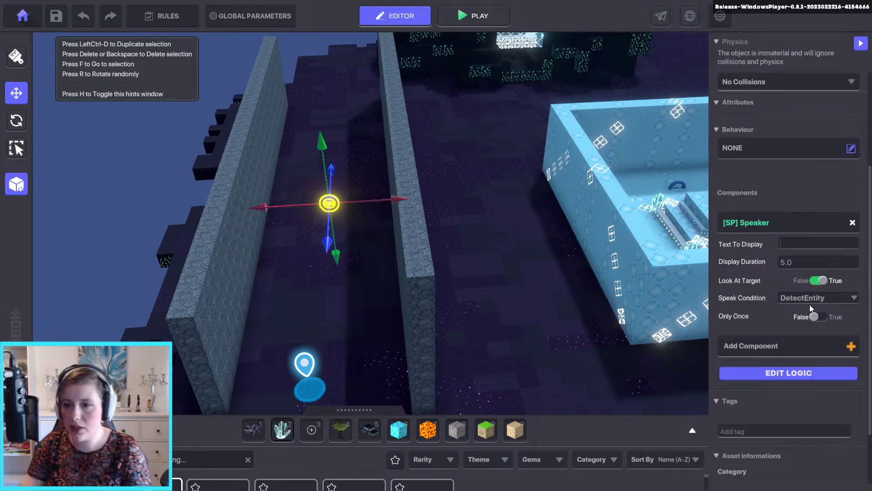
{"action": "scroll", "coordinate": [823, 269], "scroll_direction": "down", "scroll_amount": 1}
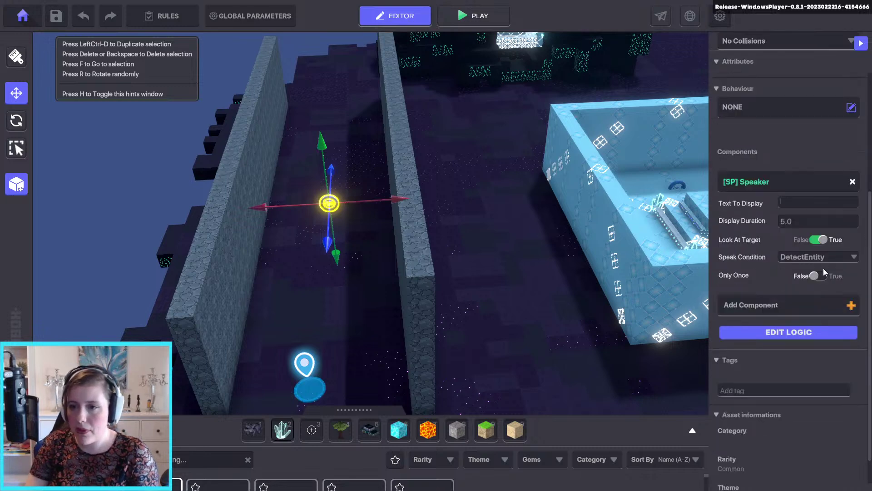
{"action": "left_click", "coordinate": [820, 240]}
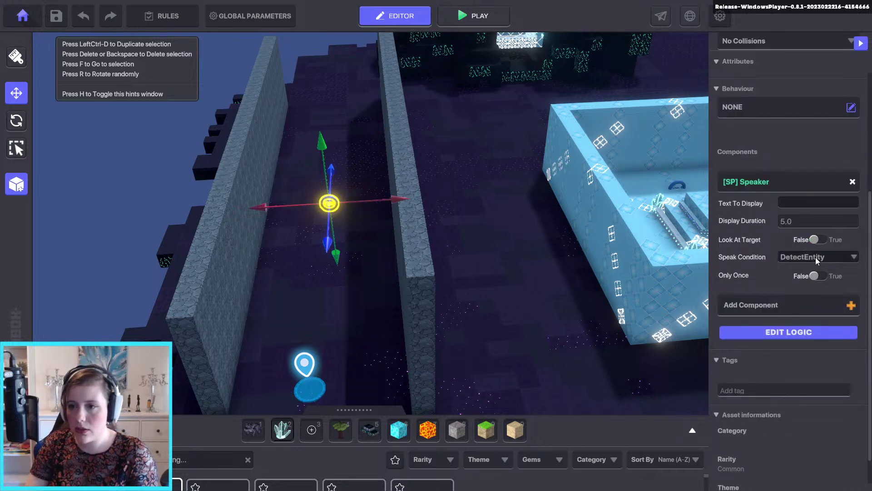
Open the Speaker's full logic settings and reduce its detection range to 4.
{"action": "left_click", "coordinate": [804, 336]}
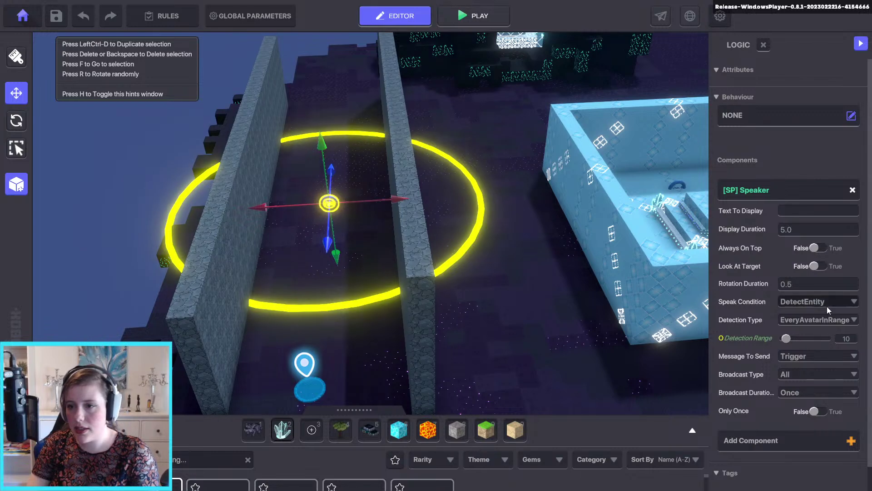
{"action": "scroll", "coordinate": [819, 316], "scroll_direction": "down", "scroll_amount": 1}
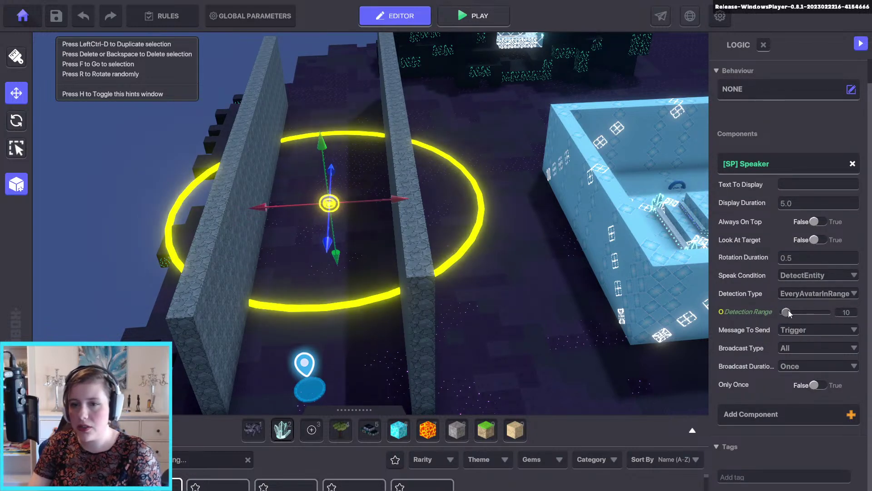
{"action": "left_click_drag", "start_coordinate": [788, 310], "coordinate": [786, 310]}
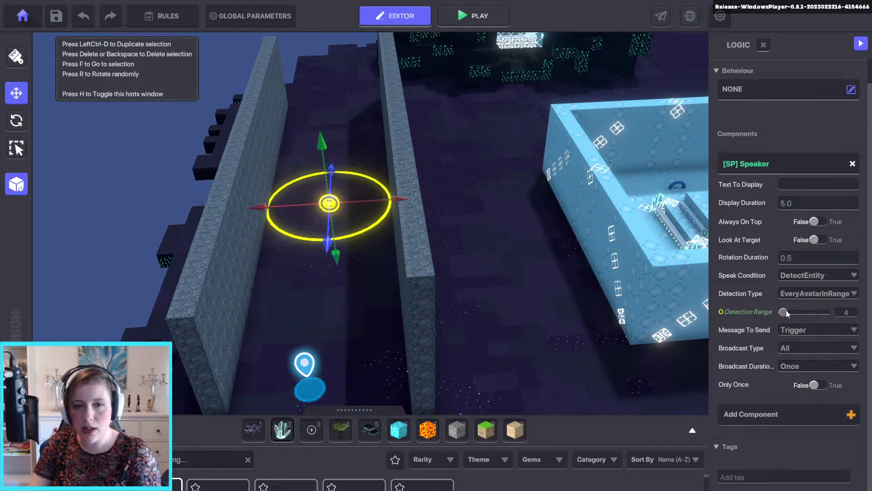
Add the new message "spaw.checkpoint" as the Speaker's Message To Send.
{"action": "left_click", "coordinate": [820, 330]}
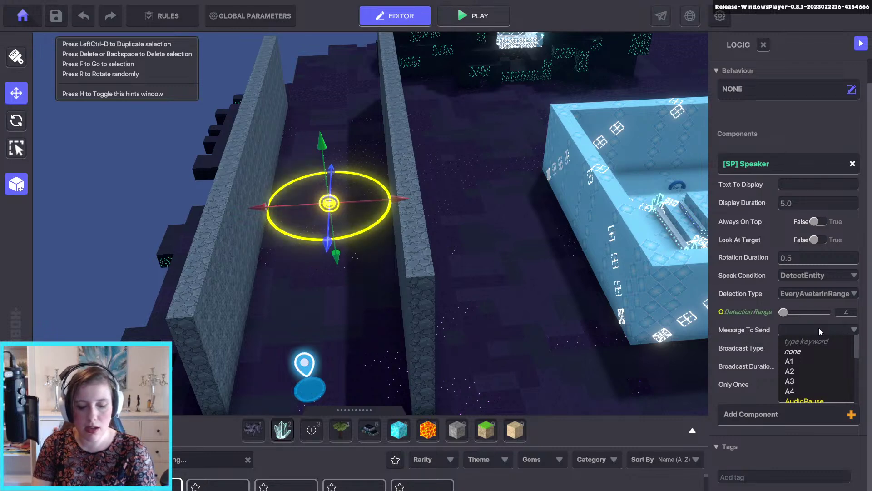
{"action": "type", "text": "spaw"}
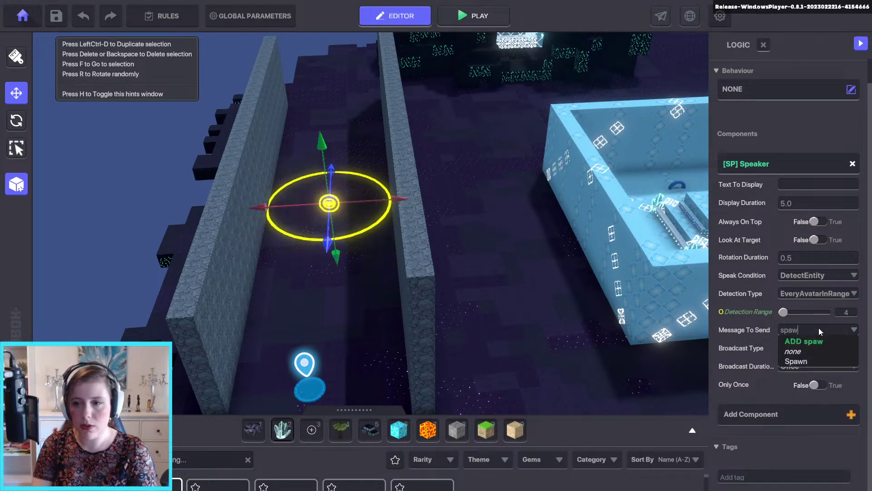
{"action": "type", "text": ".checpoint"}
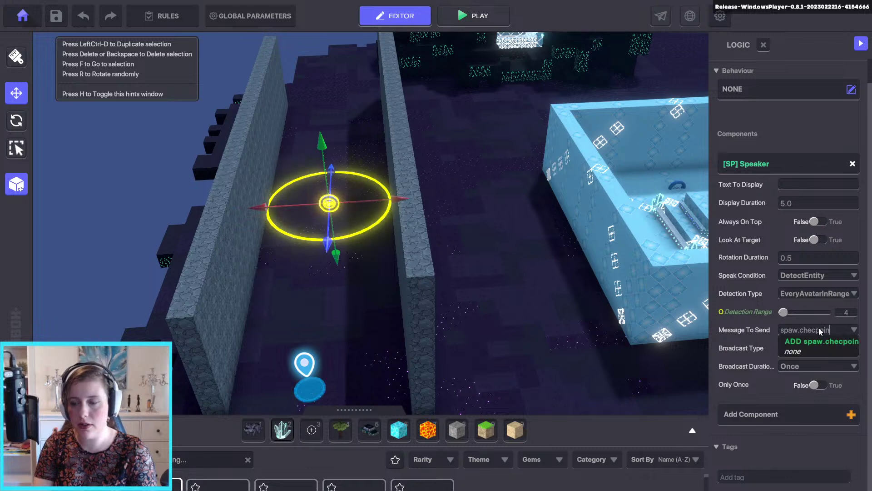
{"action": "key", "text": "BackSpace"}
{"action": "key", "text": "BackSpace"}
{"action": "key", "text": "BackSpace"}
{"action": "key", "text": "BackSpace"}
{"action": "key", "text": "BackSpace"}
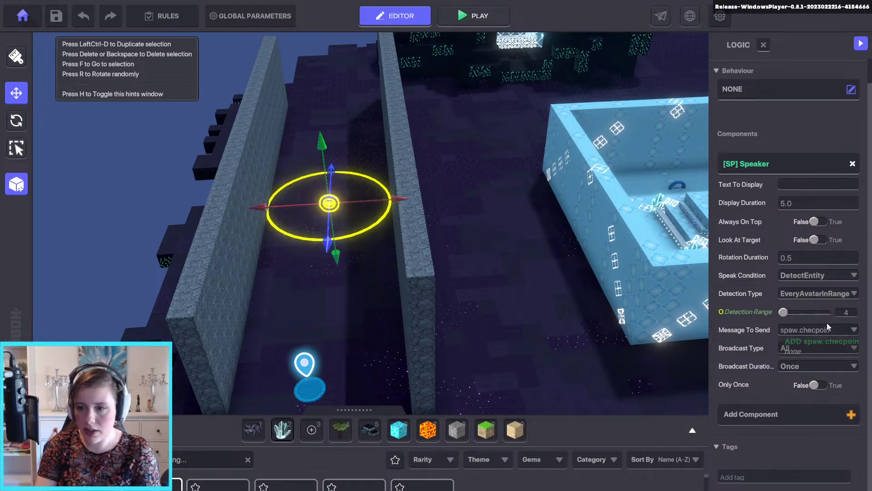
{"action": "type", "text": "kpoint"}
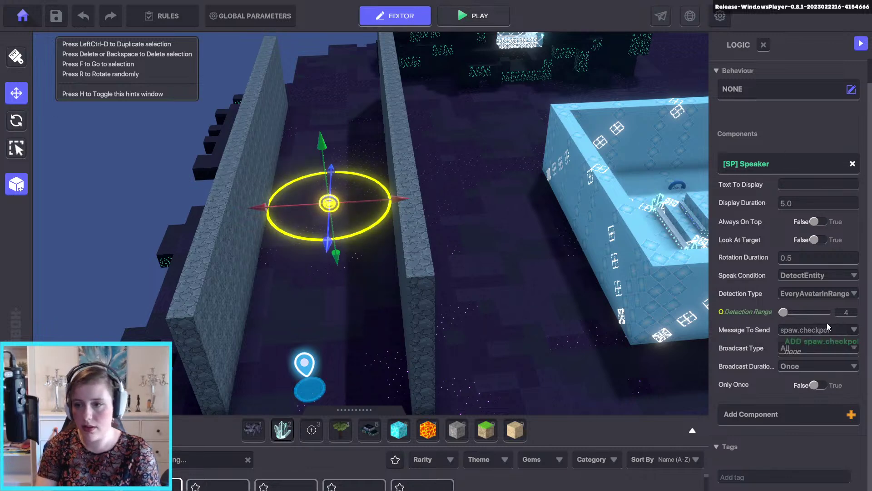
{"action": "left_click", "coordinate": [844, 344]}
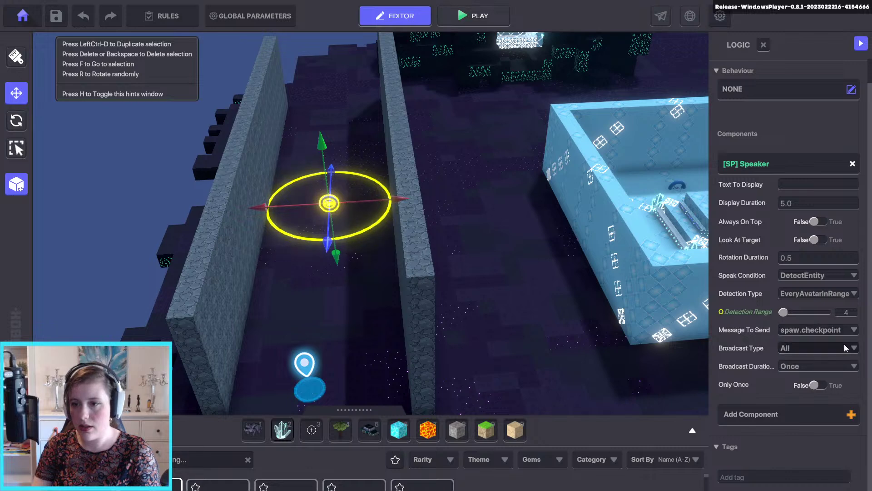
Place a second Logic Asset just beyond the first one between the walls and select it.
{"action": "left_click_drag", "start_coordinate": [350, 410], "coordinate": [372, 304]}
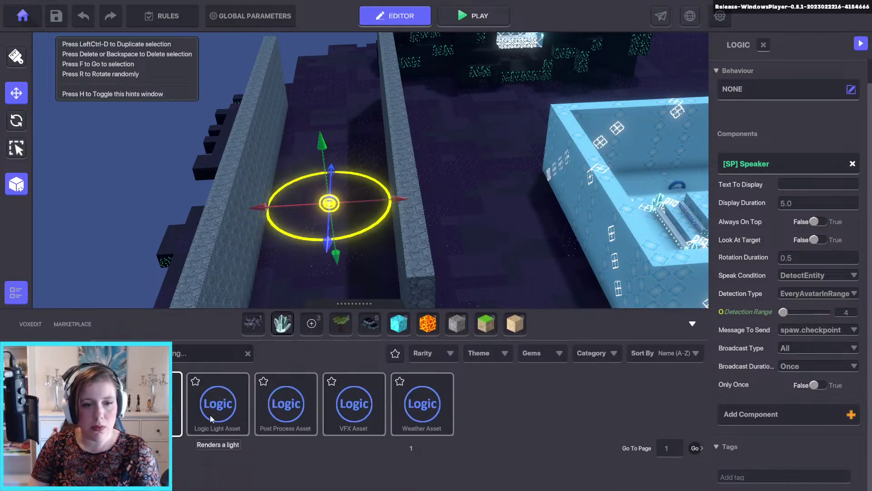
{"action": "key", "text": "Escape"}
{"action": "scroll", "coordinate": [334, 182], "scroll_direction": "up", "scroll_amount": 3}
{"action": "scroll", "coordinate": [334, 193], "scroll_direction": "up", "scroll_amount": 3}
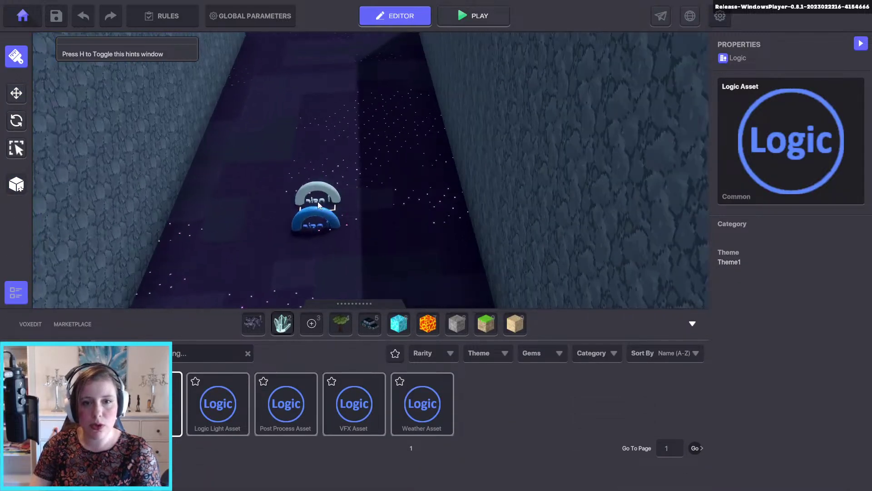
{"action": "left_click", "coordinate": [330, 195]}
{"action": "key", "text": "Escape"}
{"action": "left_click", "coordinate": [329, 196]}
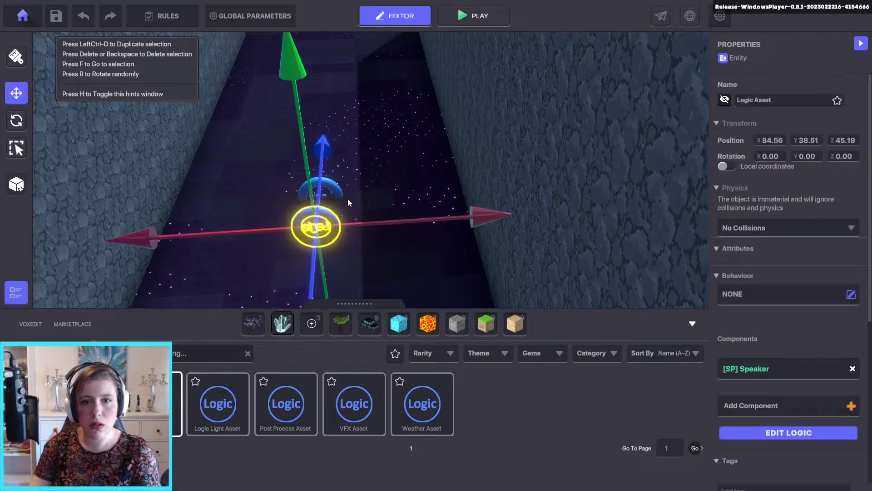
{"action": "left_click", "coordinate": [337, 180]}
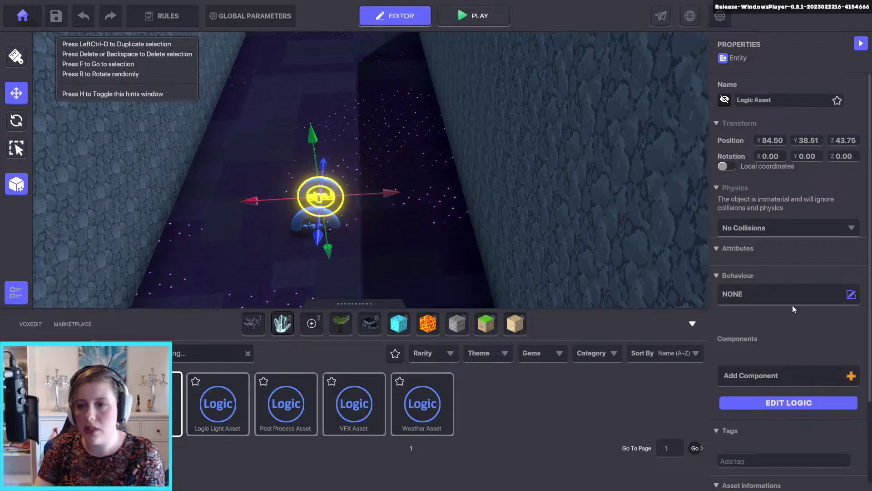
Add the tag "Checkpoint" to the second Logic Asset.
{"action": "left_click", "coordinate": [759, 372]}
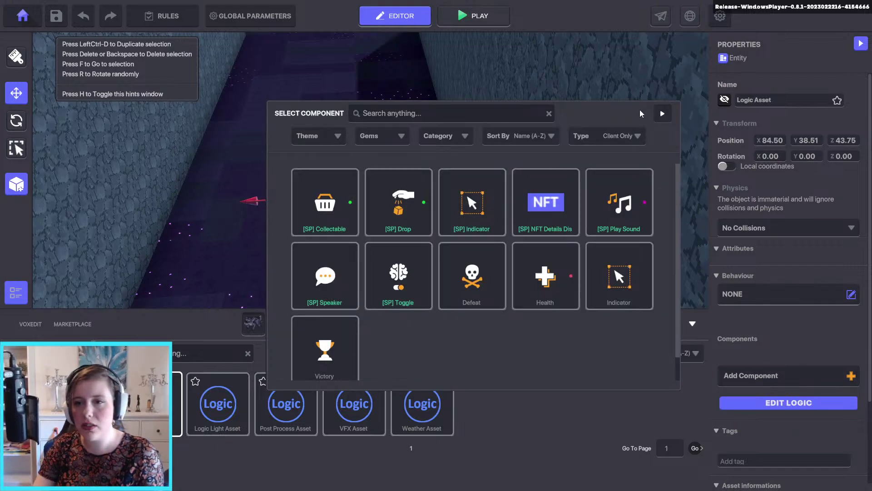
{"action": "left_click", "coordinate": [662, 111]}
{"action": "left_click", "coordinate": [731, 460]}
{"action": "type", "text": "Checkpoint"}
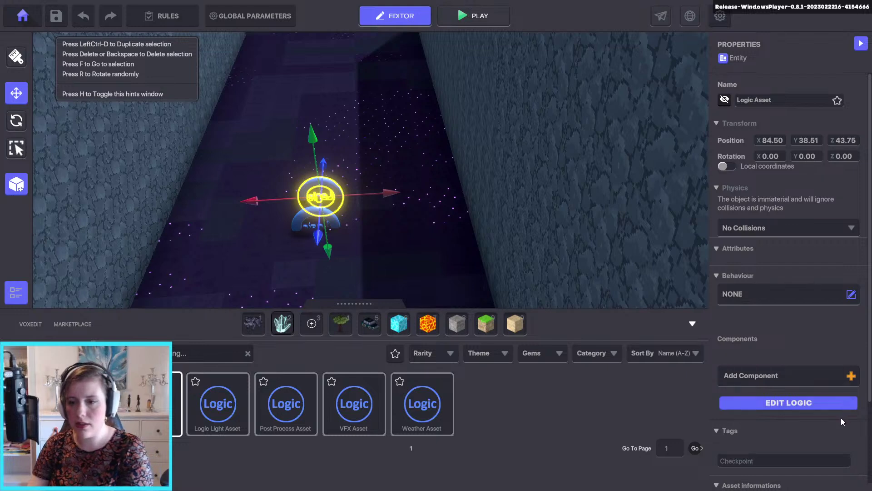
{"action": "key", "text": "Return"}
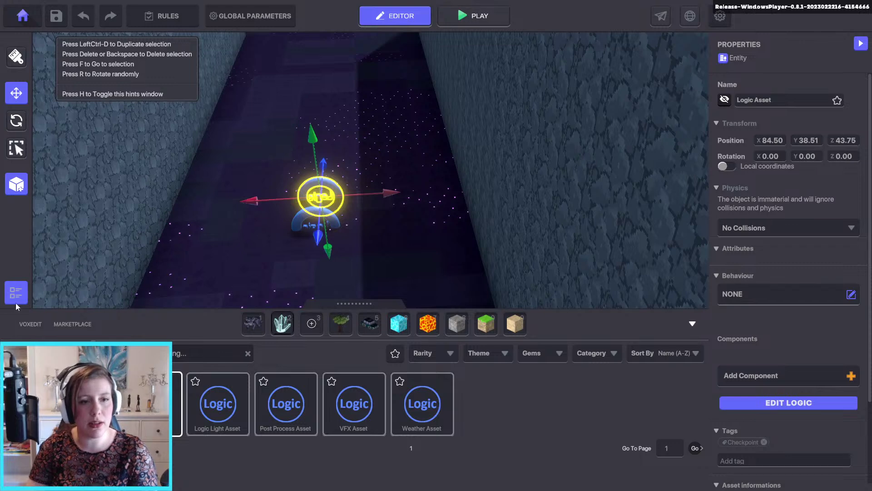
Rename the second Logic Asset as "checkpoint".
{"action": "left_click", "coordinate": [767, 98]}
{"action": "type", "text": "checkpoin"}
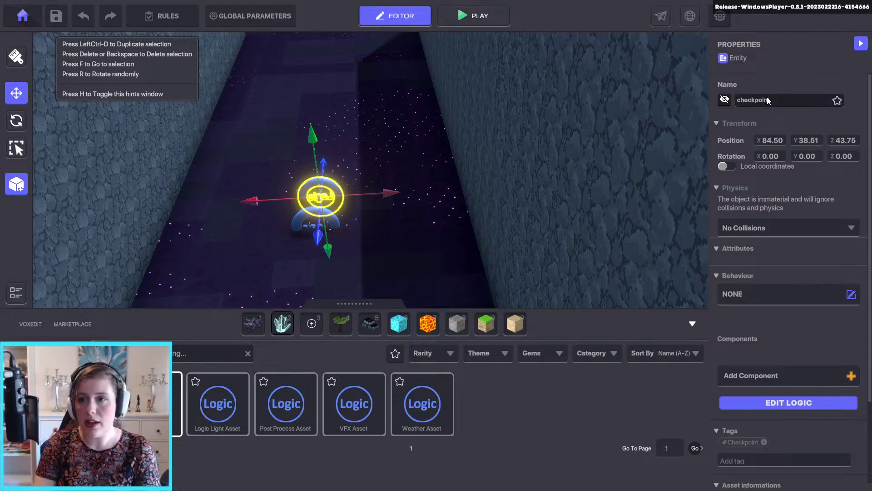
{"action": "type", "text": "t"}
Find the checkpoint asset in the hierarchy by searching "chec" and save it as a preset named "checkpoint".
{"action": "left_click", "coordinate": [15, 294]}
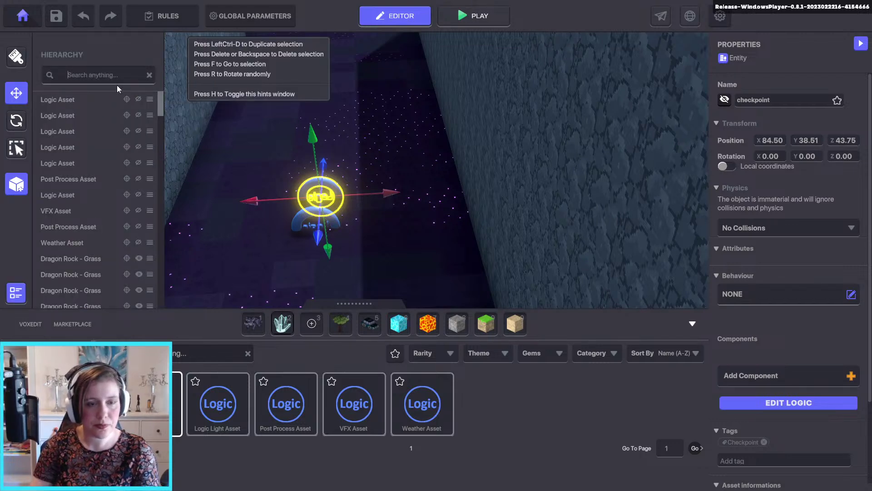
{"action": "type", "text": "chec"}
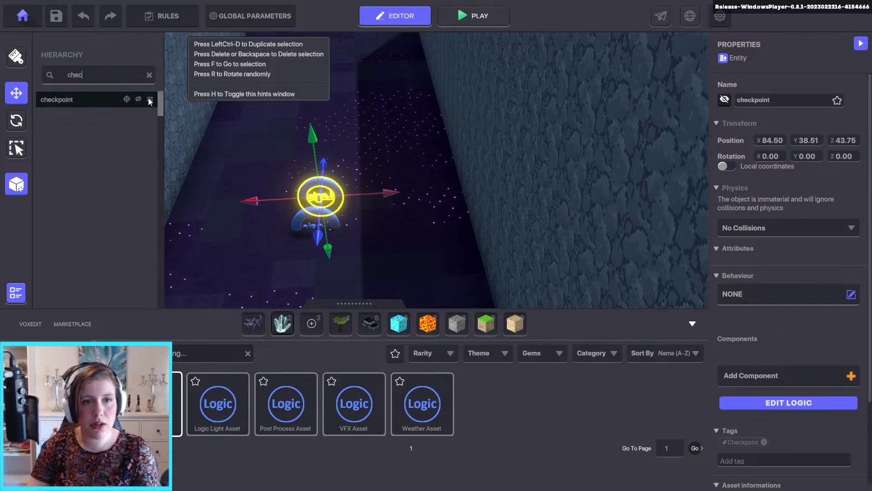
{"action": "left_click", "coordinate": [151, 100]}
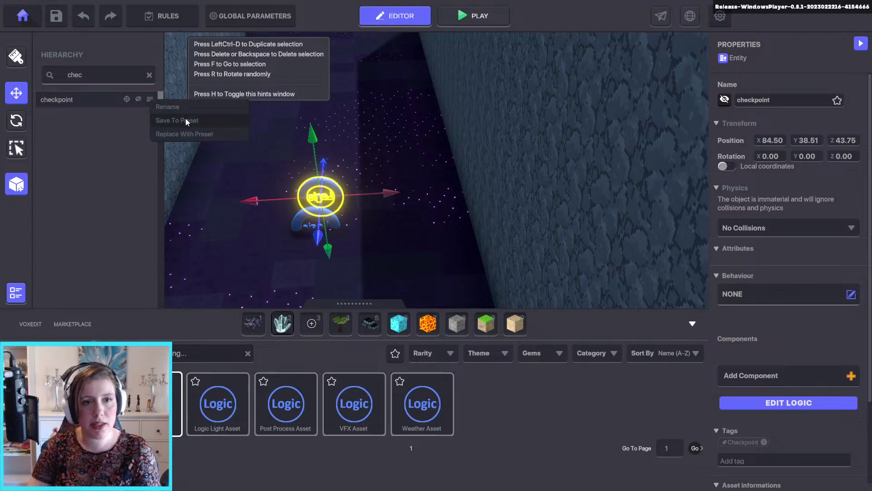
{"action": "left_click", "coordinate": [185, 118]}
{"action": "left_click", "coordinate": [309, 206]}
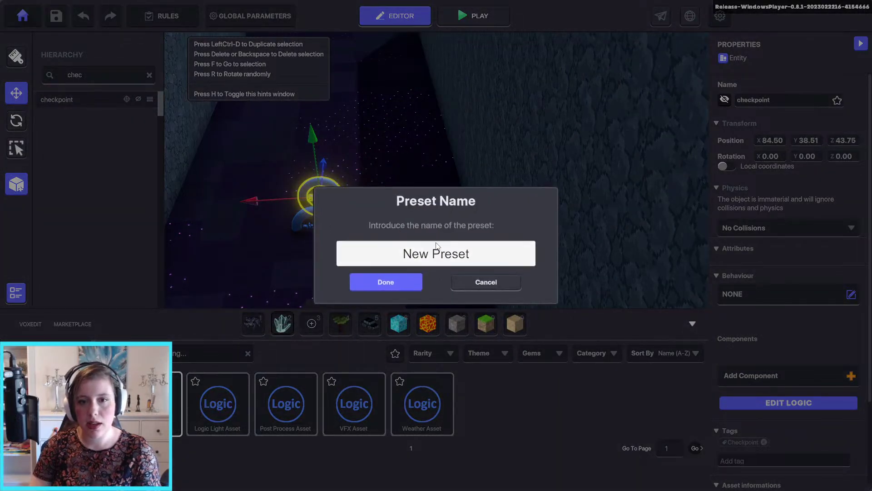
{"action": "type", "text": "checkpoint"}
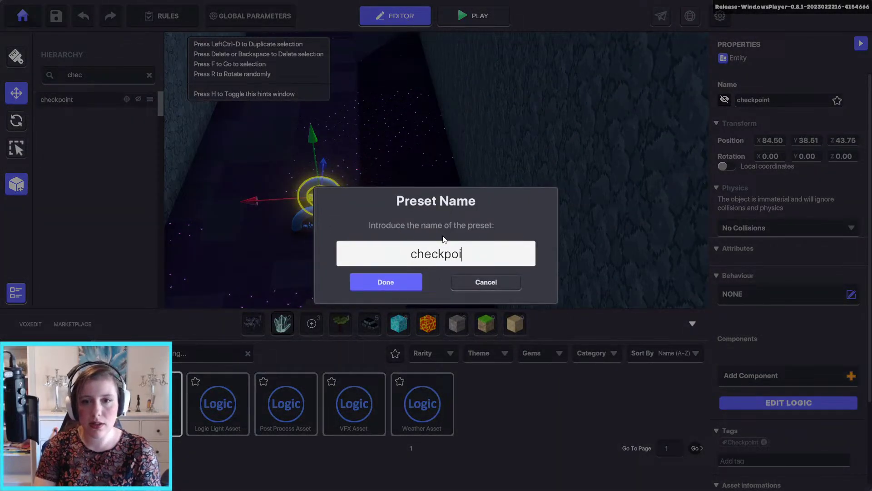
{"action": "left_click", "coordinate": [386, 281]}
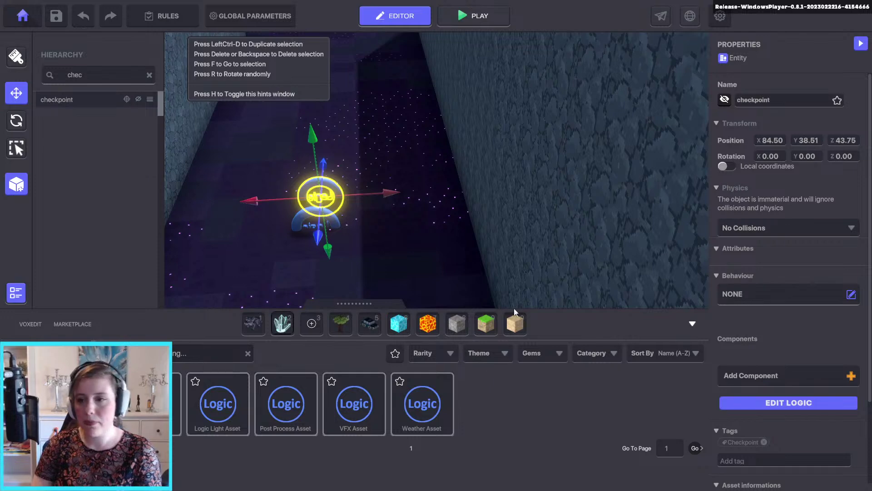
Delete the checkpoint asset from the scene and place a fresh Logic Asset just beyond the Speaker one.
{"action": "key", "text": "Delete"}
{"action": "left_click", "coordinate": [317, 223]}
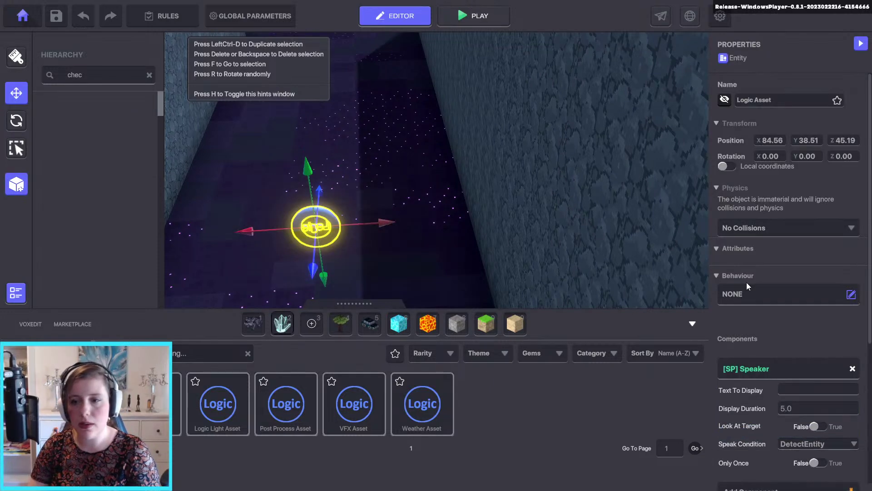
{"action": "key", "text": "ctrl+d"}
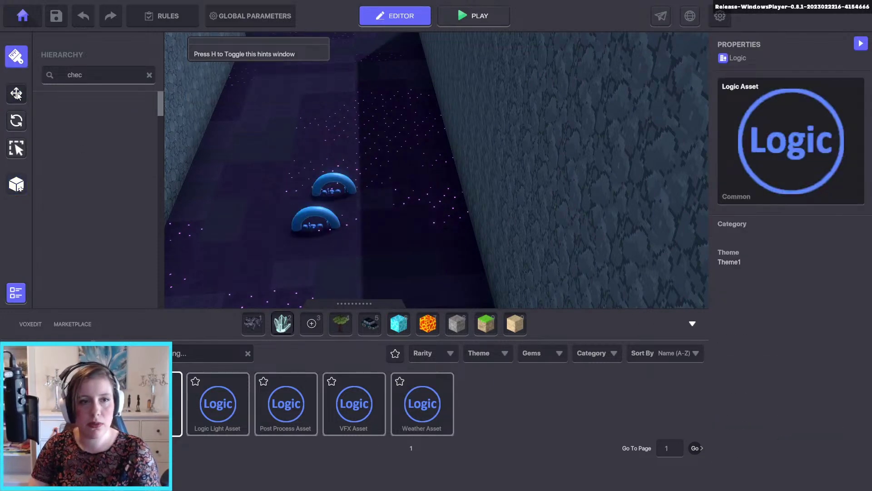
{"action": "left_click", "coordinate": [341, 185]}
{"action": "right_click_drag", "start_coordinate": [386, 165], "coordinate": [379, 210]}
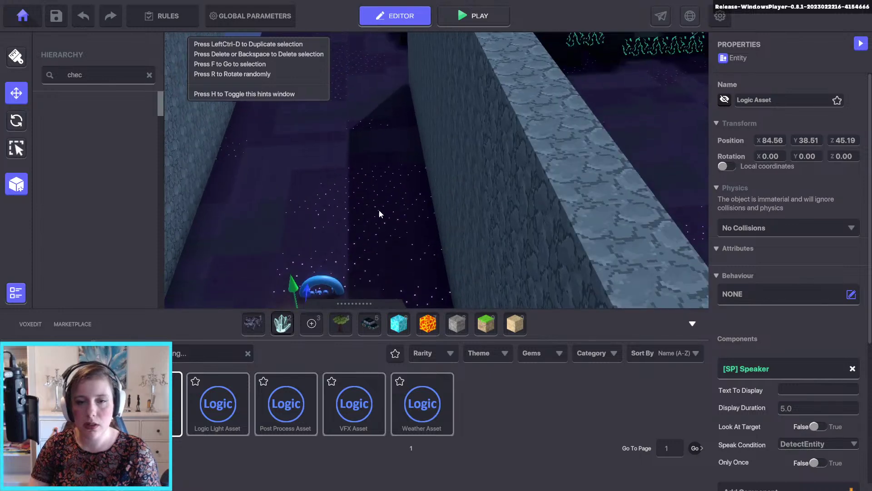
Give the new Logic Asset the Asset Spawner behaviour with a spawn offset of 0 on z.
{"action": "left_click", "coordinate": [342, 274]}
{"action": "left_click", "coordinate": [771, 295]}
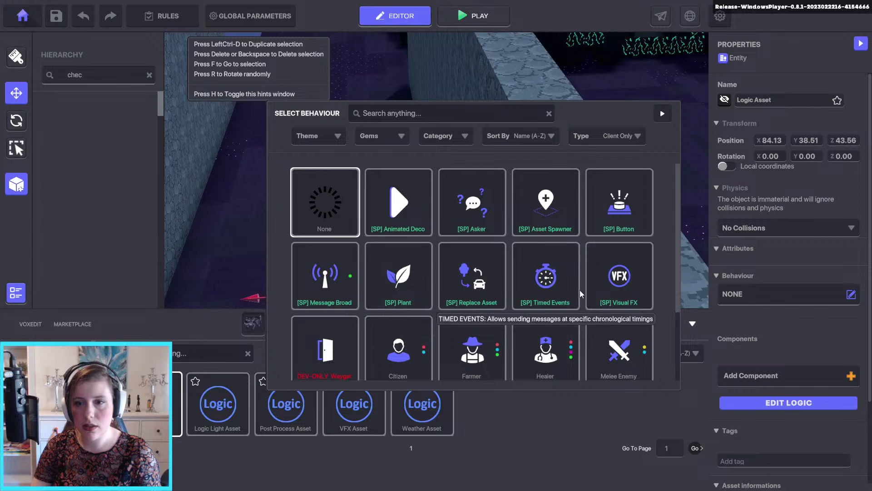
{"action": "left_click", "coordinate": [545, 214]}
{"action": "double_click", "coordinate": [845, 321]}
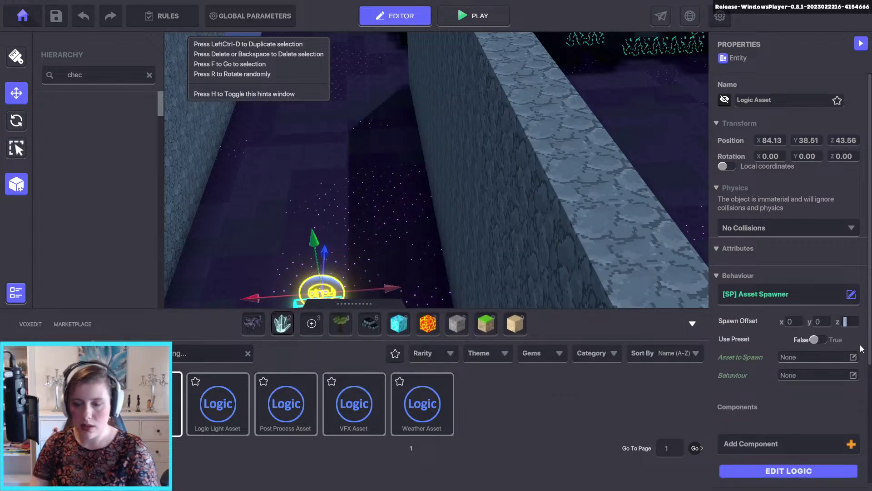
{"action": "type", "text": "0f"}
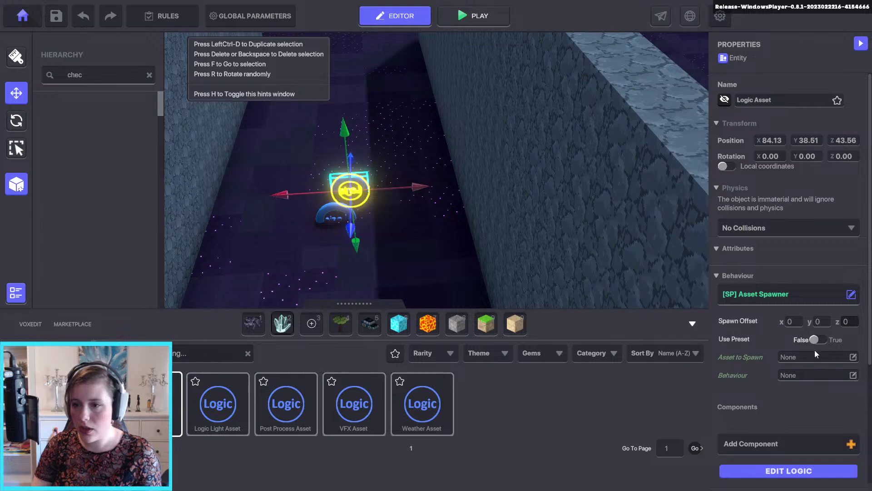
Make the Asset Spawner use a preset and choose the "checkpoint" preset.
{"action": "left_click", "coordinate": [819, 340]}
{"action": "left_click", "coordinate": [815, 357]}
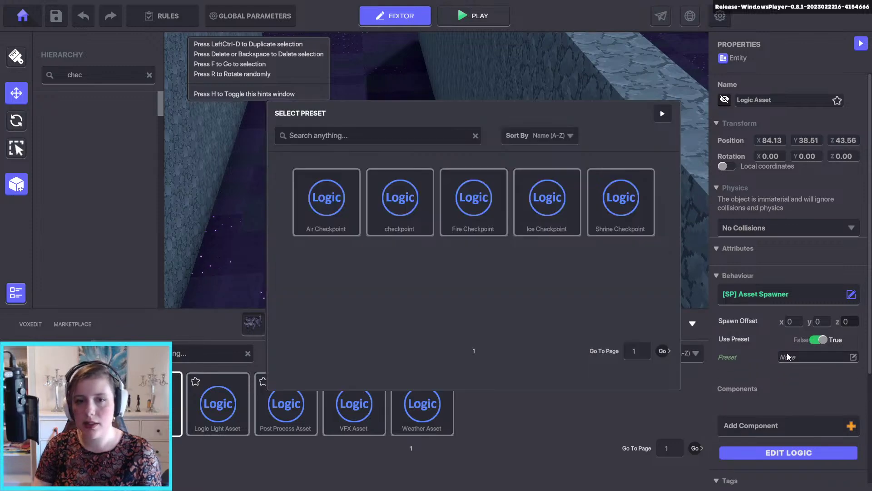
{"action": "left_click", "coordinate": [421, 200]}
In the spawner's logic, remove the surplus required messages and set the remaining one to "spaw.checkpoint".
{"action": "scroll", "coordinate": [839, 162], "scroll_direction": "down", "scroll_amount": 4}
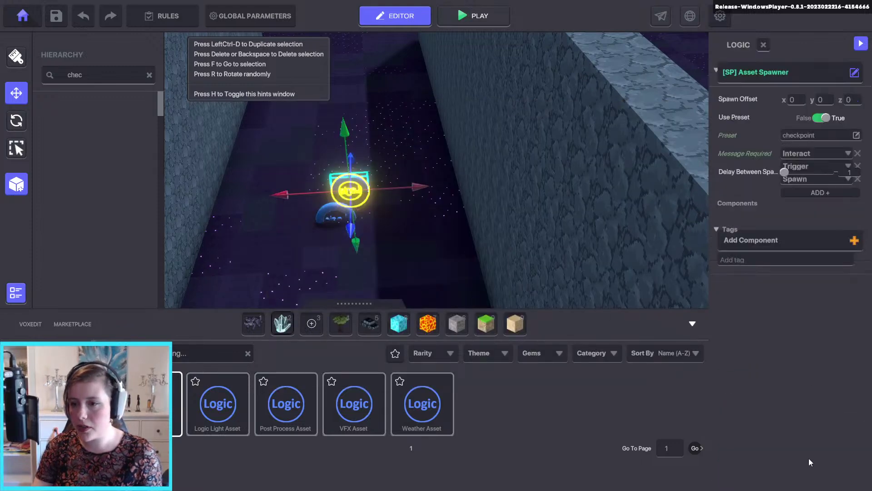
{"action": "left_click", "coordinate": [858, 196]}
{"action": "left_click", "coordinate": [857, 196]}
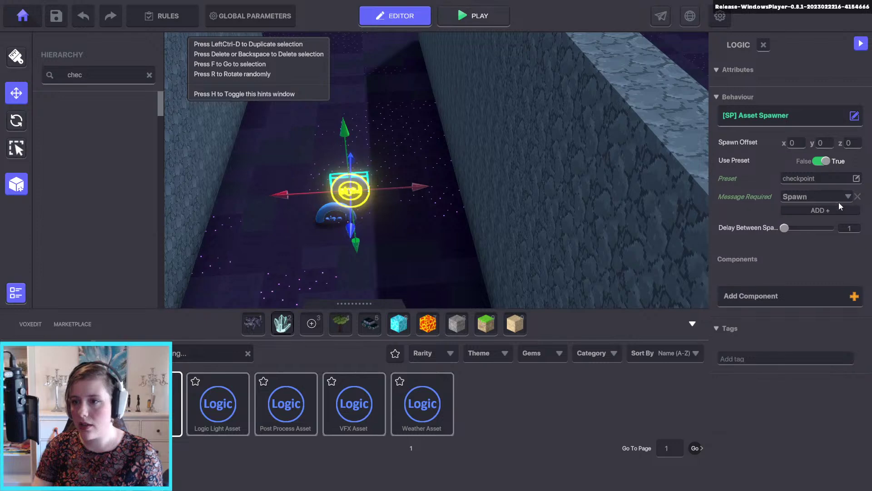
{"action": "left_click", "coordinate": [813, 198]}
{"action": "type", "text": "spawn"}
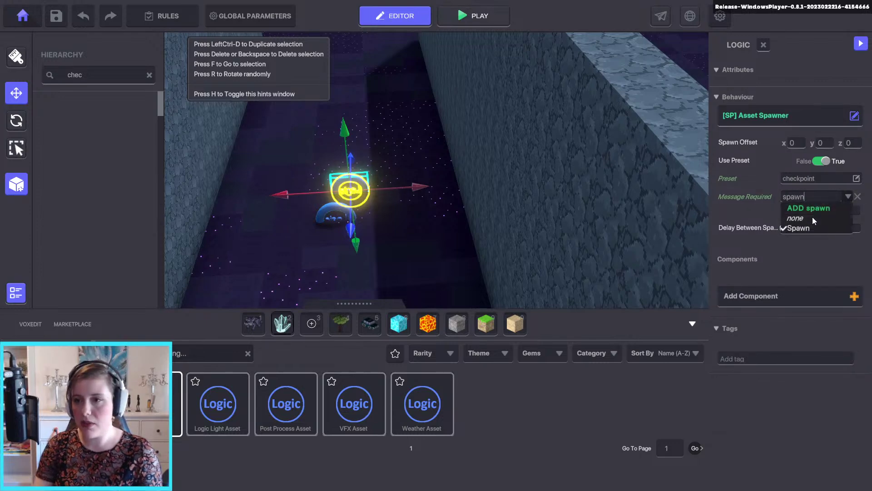
{"action": "key", "text": "BackSpace"}
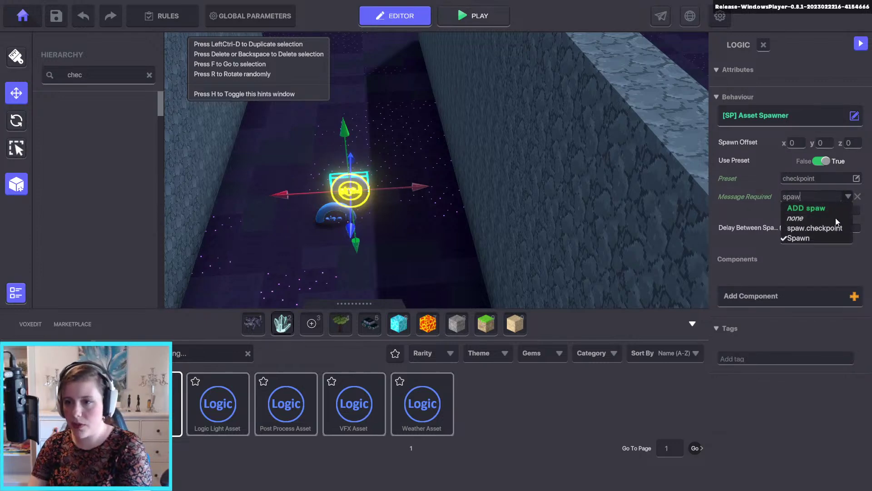
{"action": "left_click", "coordinate": [814, 229]}
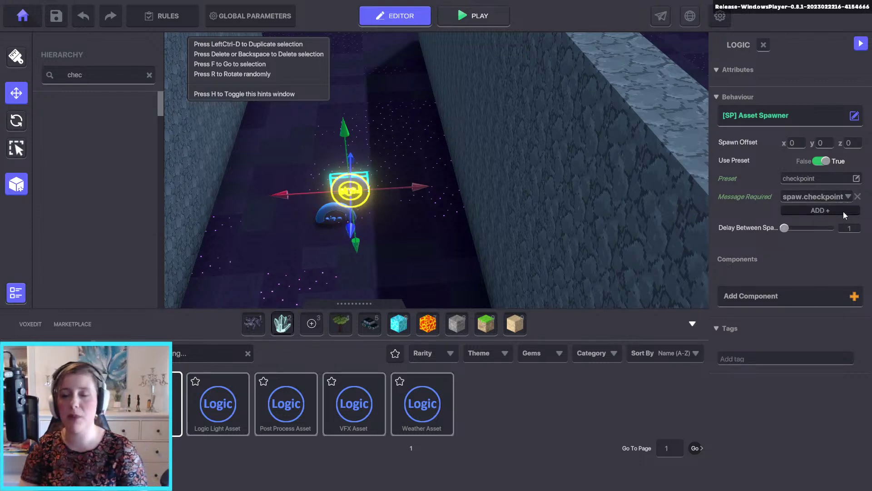
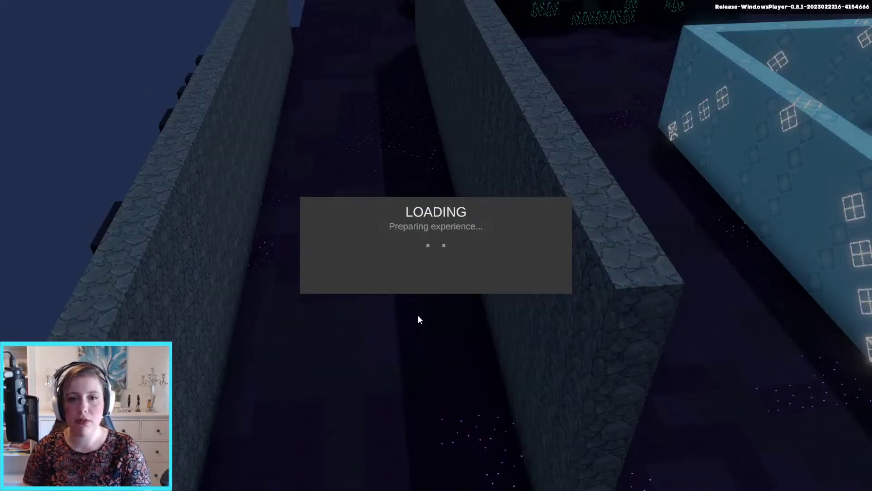
Playtest the experience by running the avatar through the walled corridor and off the map edge to test the checkpoint respawn.
{"action": "key", "text": "w"}
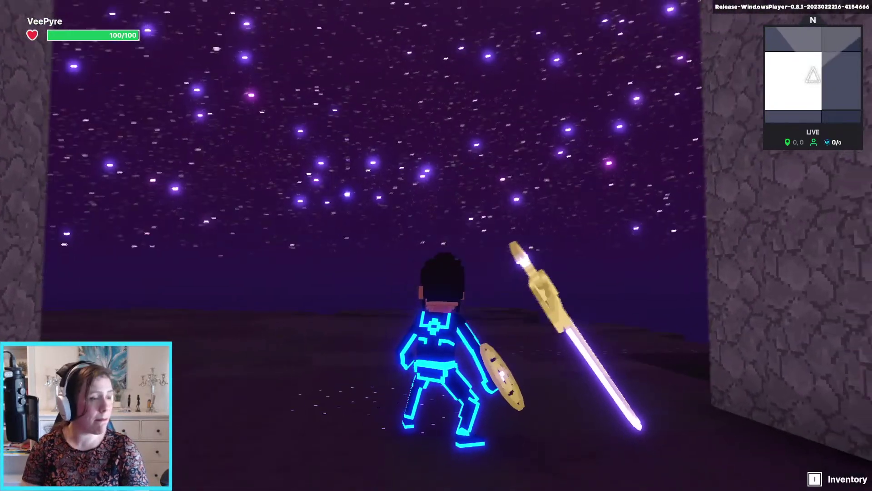
{"action": "key", "text": "w"}
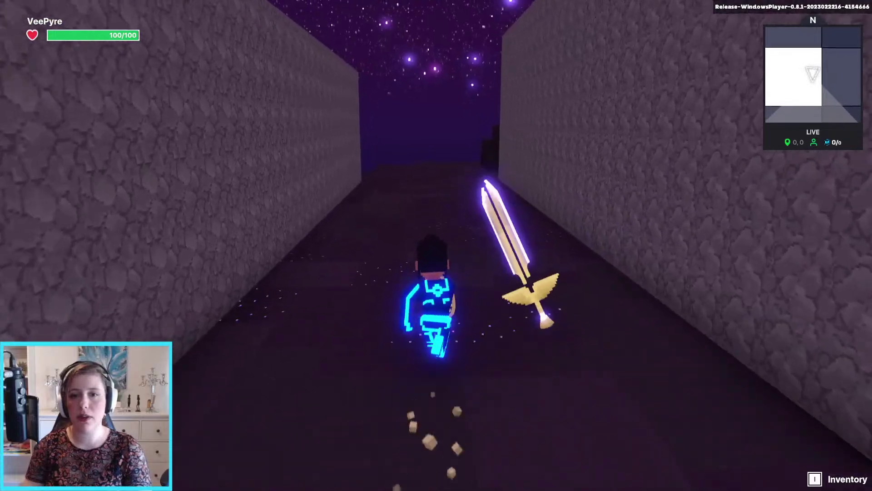
{"action": "key", "text": "w"}
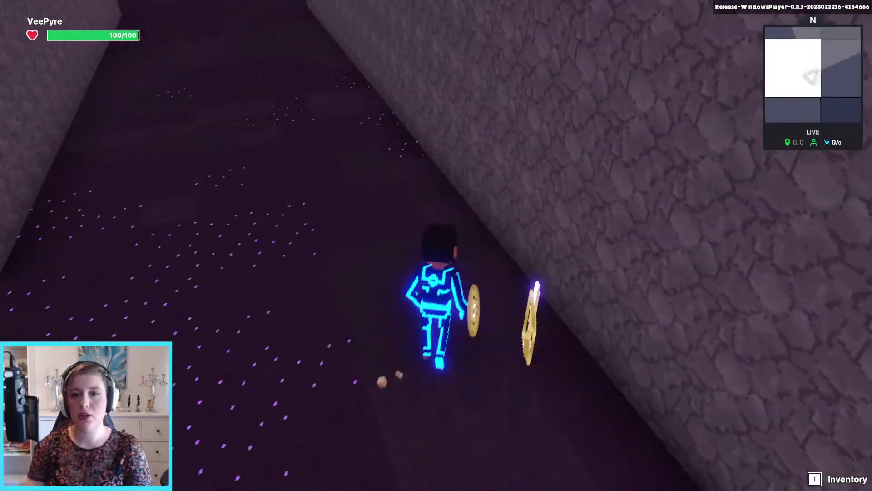
{"action": "key", "text": "w"}
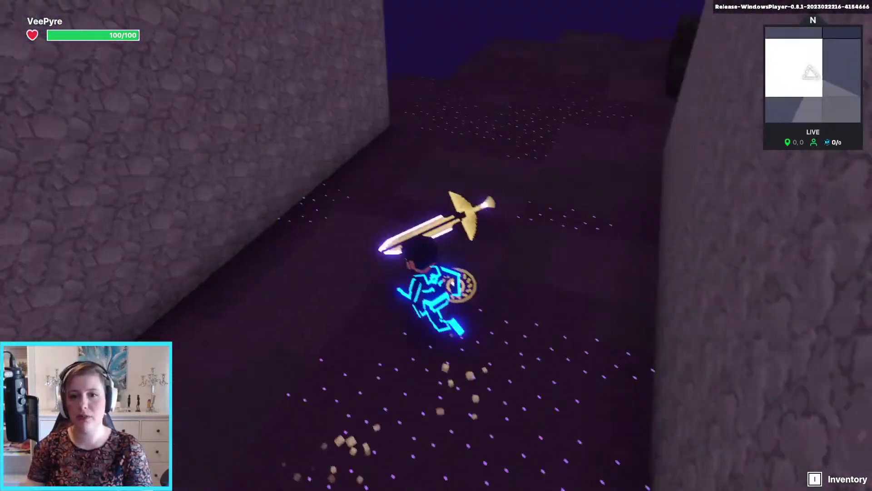
{"action": "key", "text": "w"}
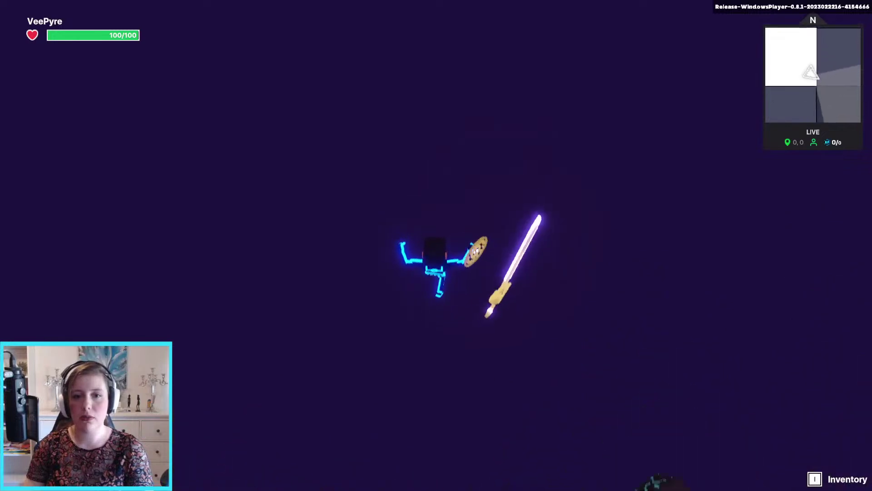
{"action": "key", "text": "w"}
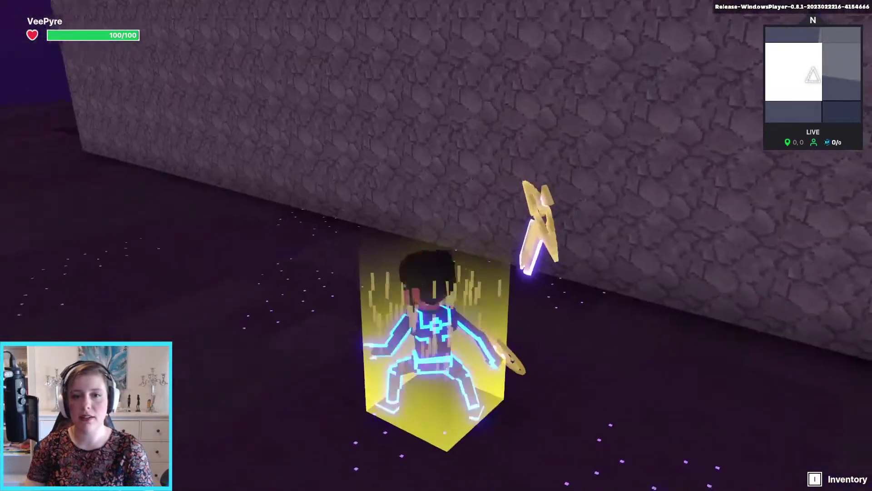
Run the avatar along the corridor from the respawn point once more, then end the playtest.
{"action": "key", "text": "w"}
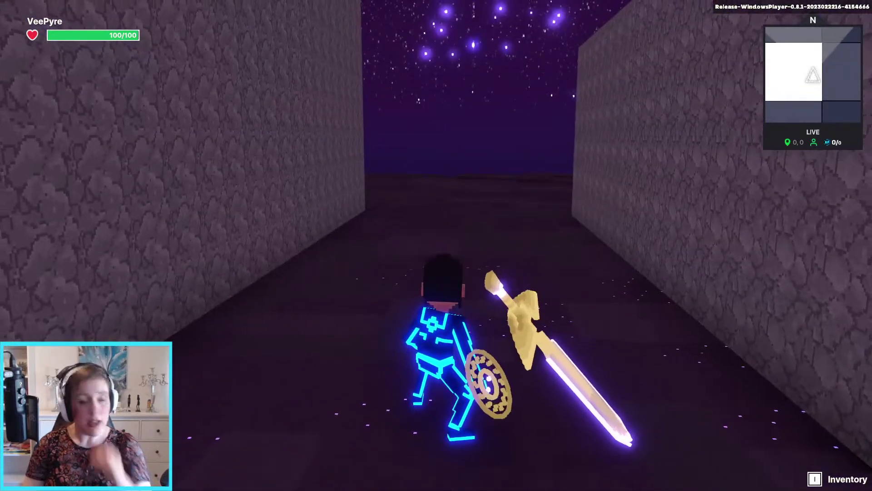
{"action": "key", "text": "w"}
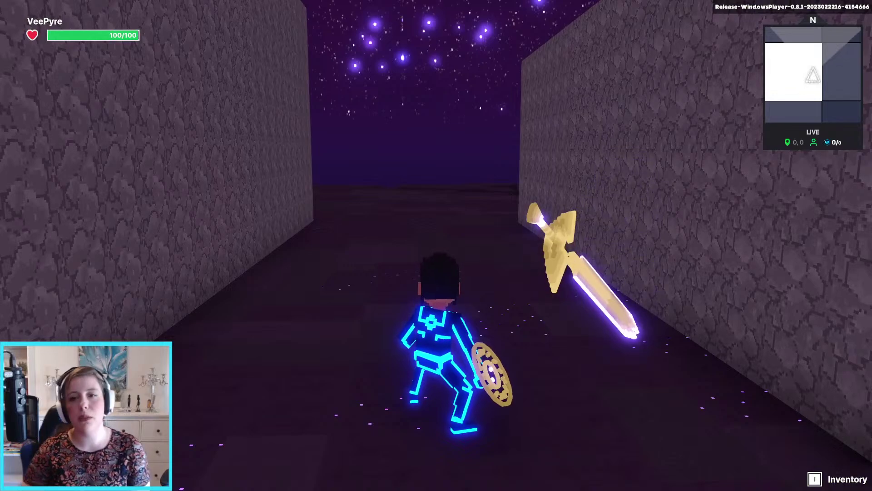
{"action": "key", "text": "w"}
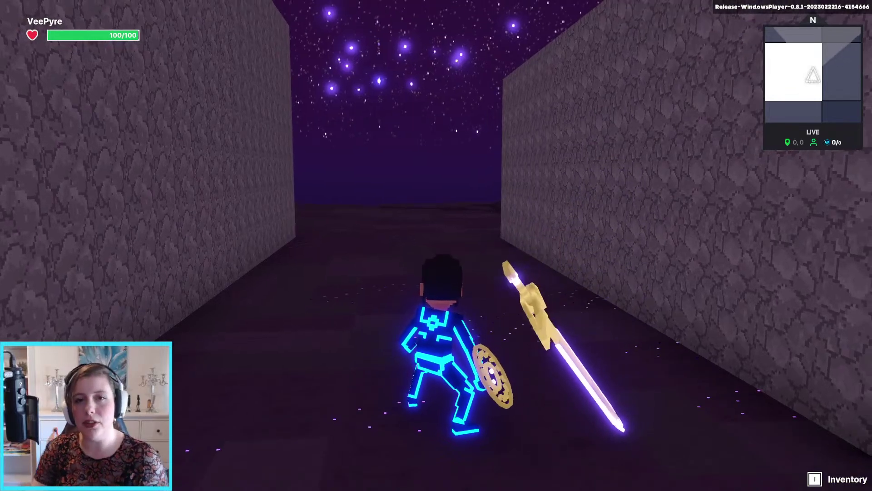
{"action": "key", "text": "a"}
{"action": "key", "text": "w"}
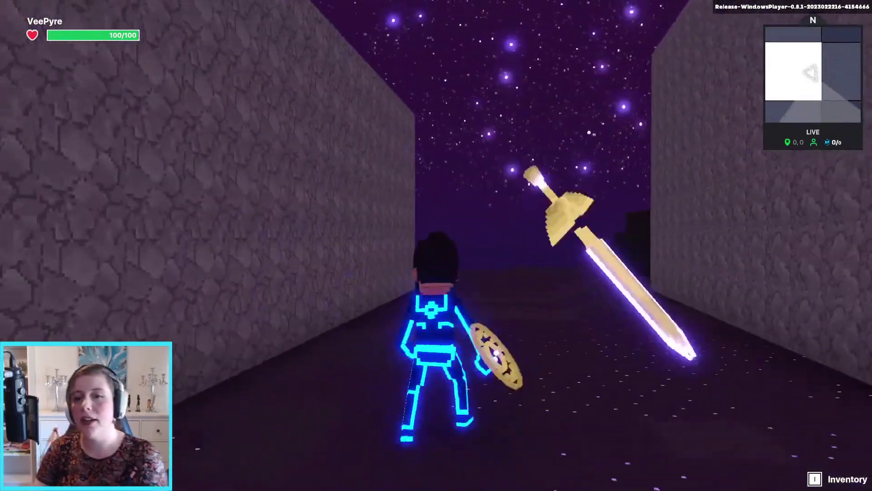
{"action": "key", "text": "w"}
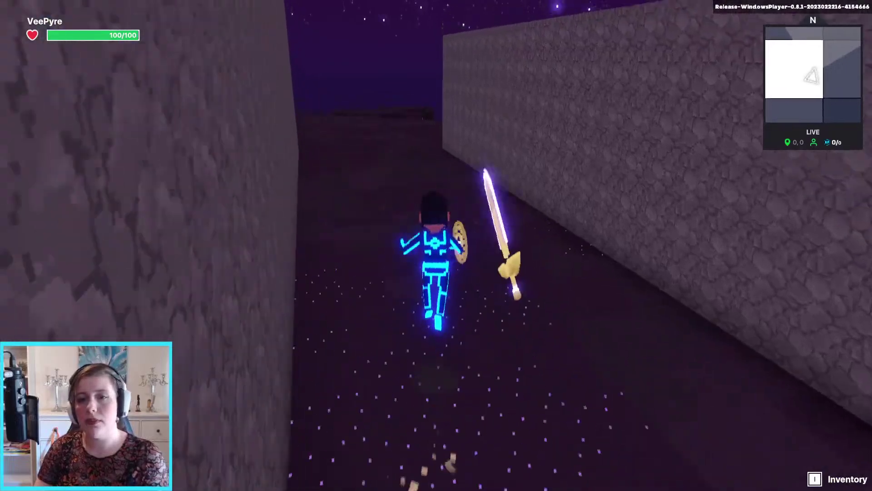
{"action": "key", "text": "w"}
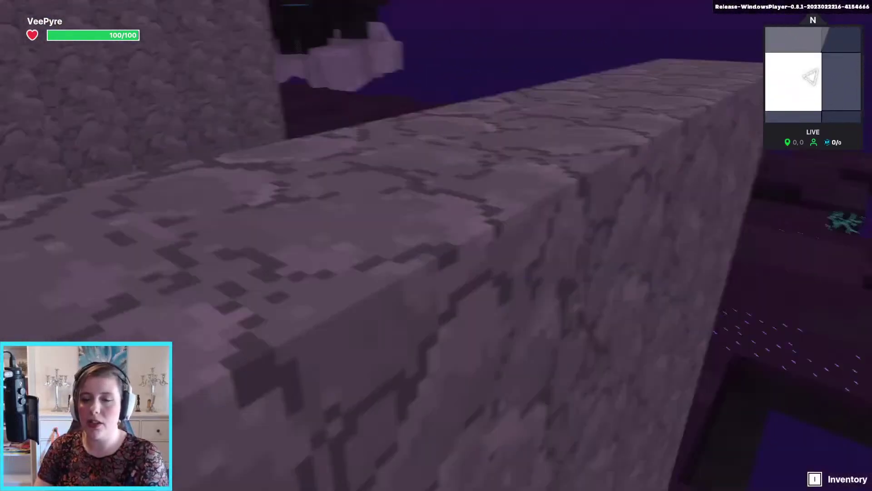
{"action": "key", "text": "Escape"}
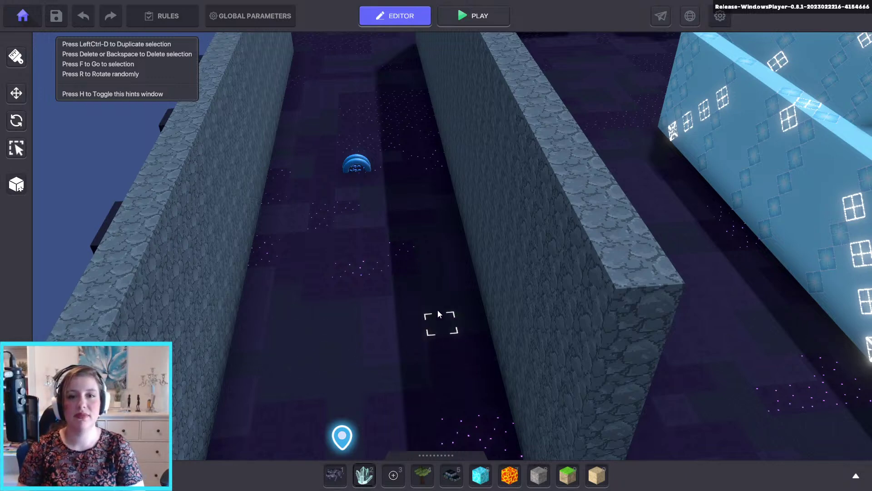
Remove both long Stone_Grey walls flanking the logic assets.
{"action": "right_click_drag", "start_coordinate": [621, 192], "coordinate": [536, 460]}
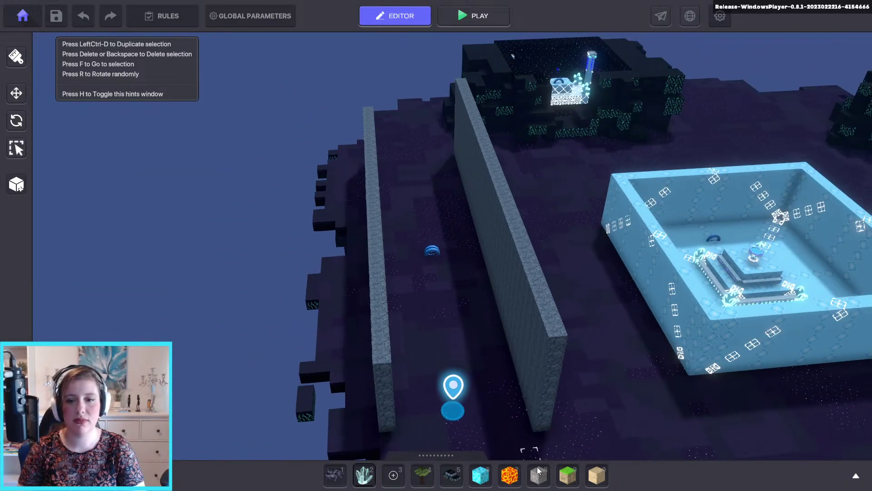
{"action": "left_click", "coordinate": [539, 476]}
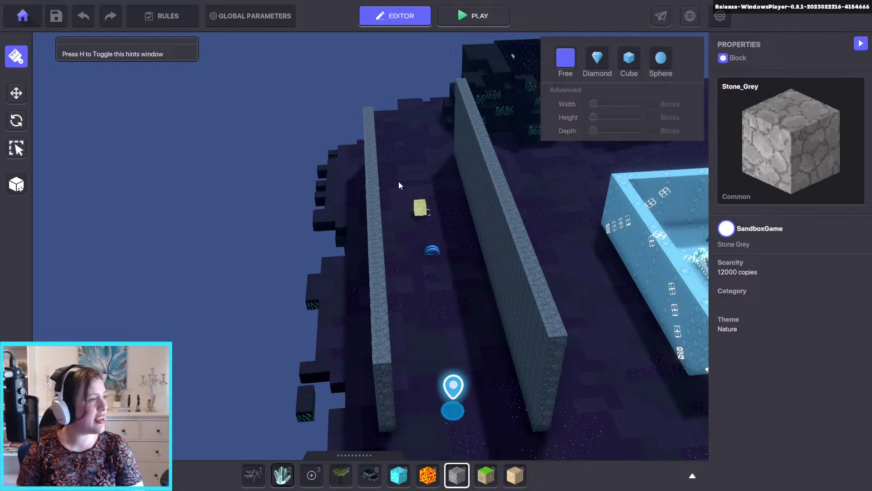
{"action": "right_click_drag", "start_coordinate": [415, 331], "coordinate": [440, 317]}
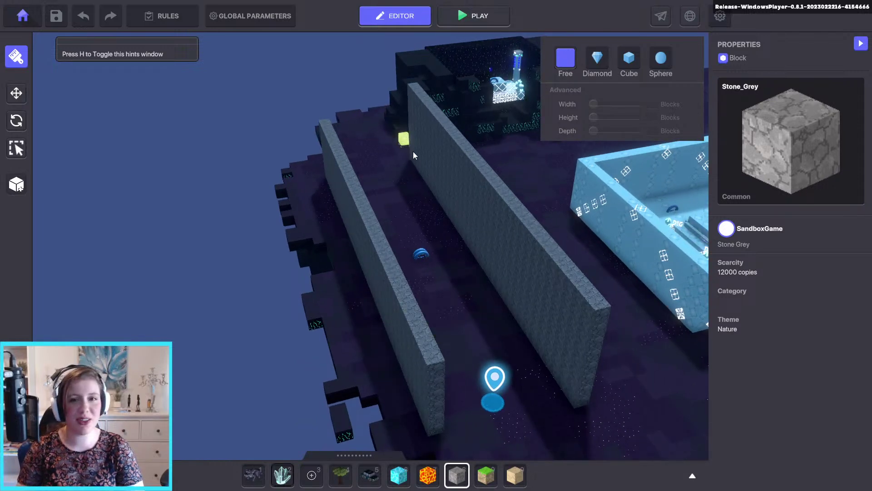
{"action": "left_click_drag", "start_coordinate": [407, 154], "coordinate": [540, 314]}
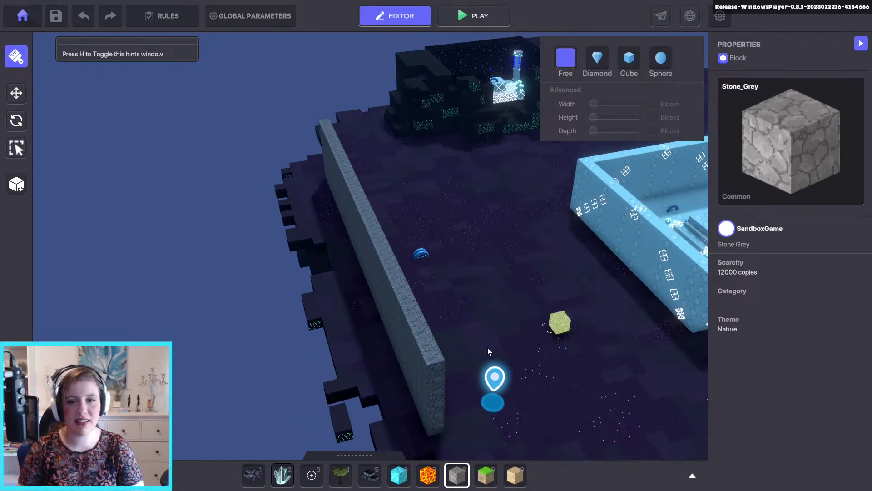
{"action": "right_click_drag", "start_coordinate": [425, 400], "coordinate": [416, 114]}
{"action": "left_click_drag", "start_coordinate": [377, 135], "coordinate": [527, 268]}
{"action": "key", "text": "ctrl+z"}
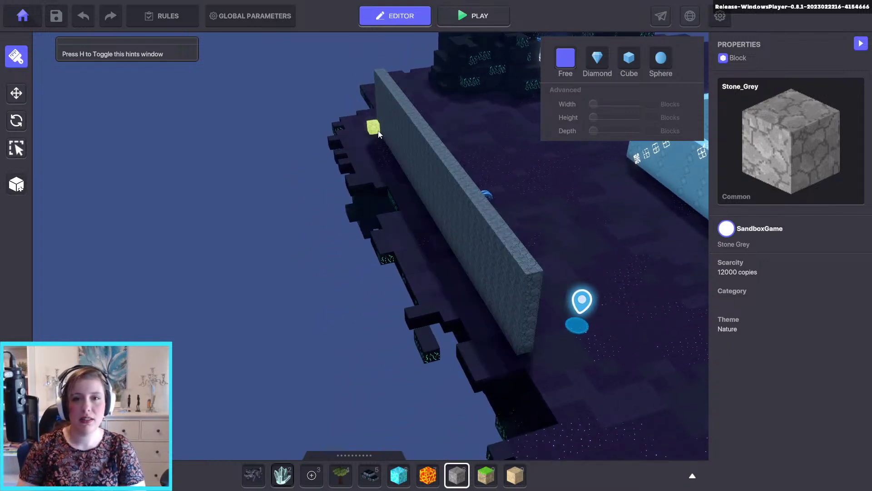
{"action": "left_click_drag", "start_coordinate": [380, 132], "coordinate": [529, 268]}
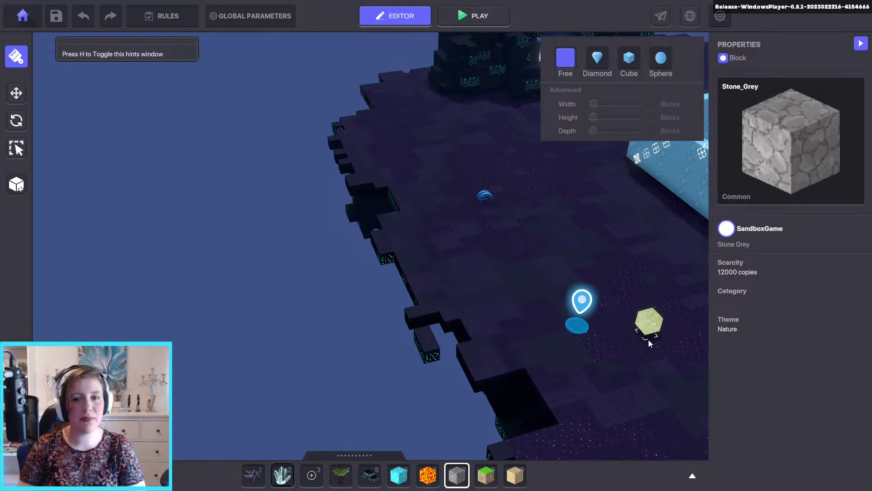
Move the player spawn point from the open ground into the light-blue walled enclosure.
{"action": "right_click_drag", "start_coordinate": [577, 354], "coordinate": [461, 369]}
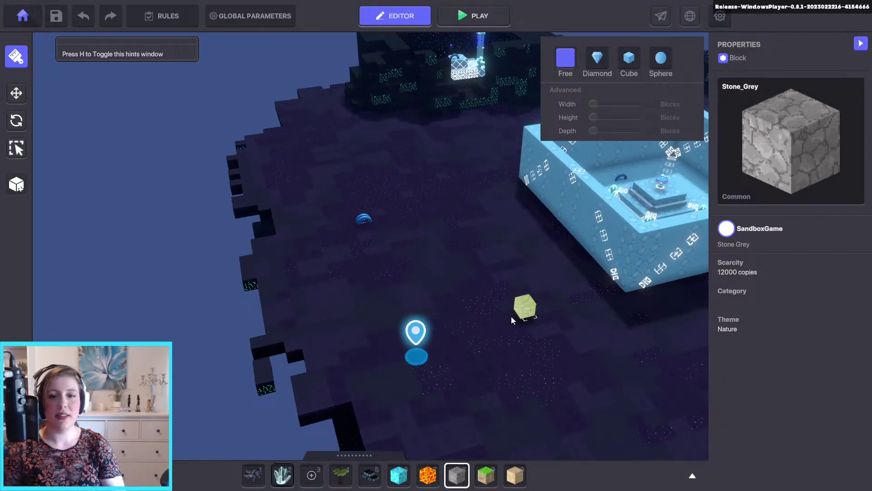
{"action": "right_click_drag", "start_coordinate": [518, 315], "coordinate": [407, 306]}
{"action": "left_click", "coordinate": [16, 94]}
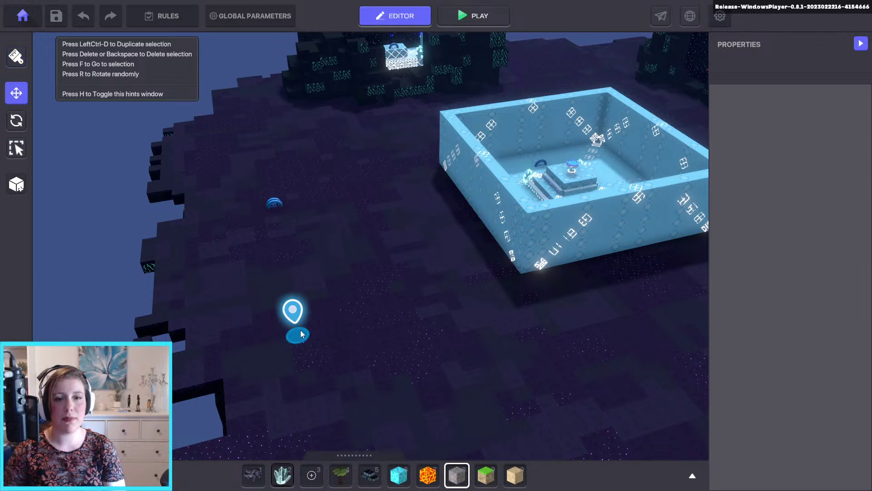
{"action": "left_click", "coordinate": [297, 336]}
{"action": "left_click_drag", "start_coordinate": [293, 354], "coordinate": [626, 178]}
Delete the stacked logic assets on the open ground outside the light-blue walled enclosure.
{"action": "left_click", "coordinate": [274, 203]}
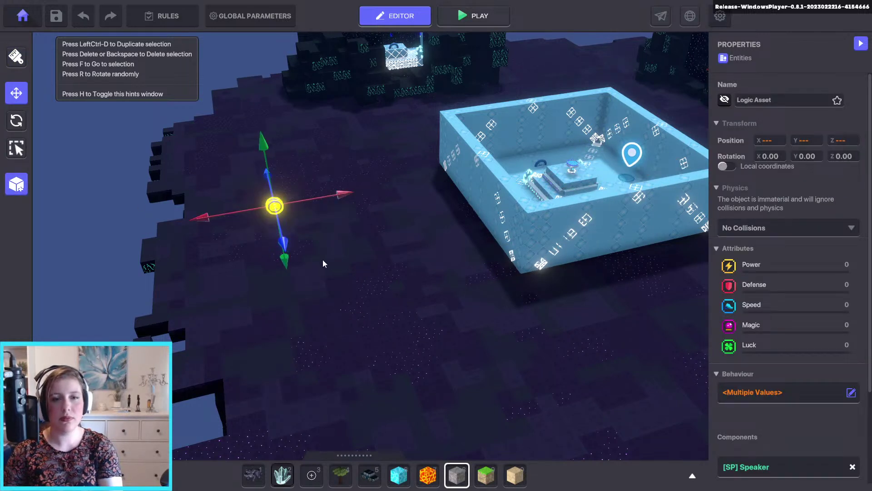
{"action": "key", "text": "Delete"}
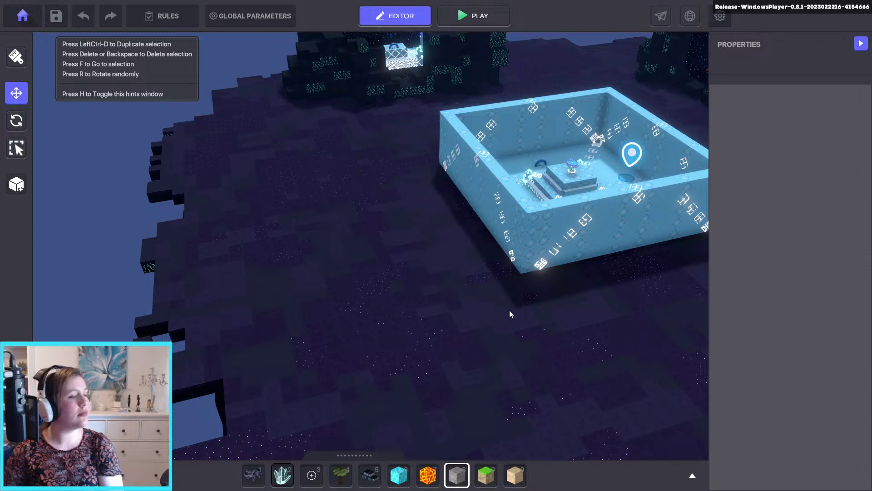
{"action": "middle_click_drag", "start_coordinate": [564, 308], "coordinate": [500, 369]}
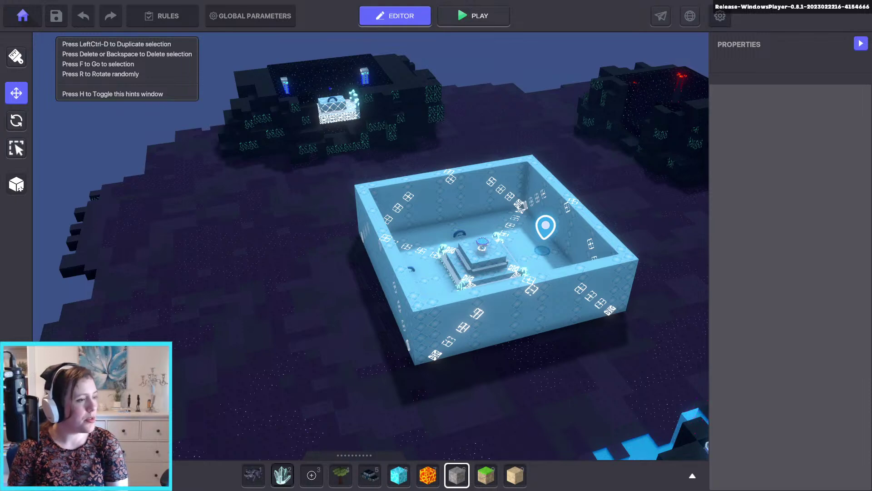
{"action": "key", "text": "alt+Tab"}
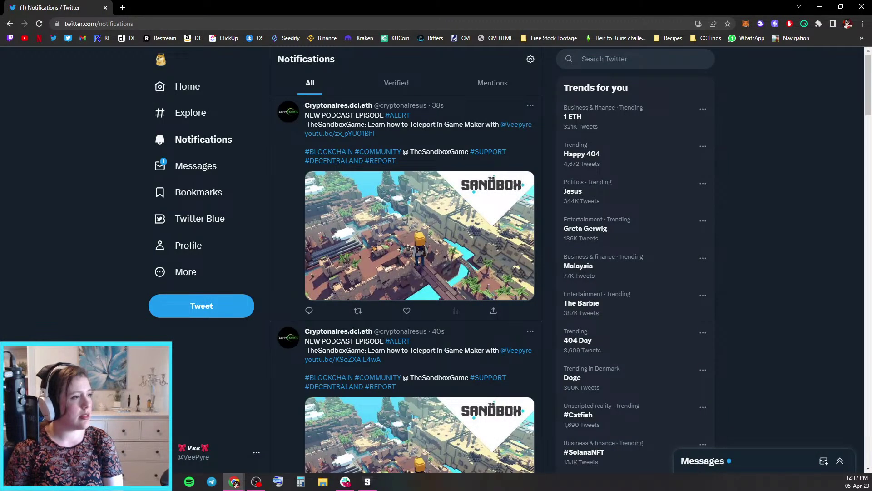
{"action": "key", "text": "alt+Tab"}
{"action": "key", "text": "alt+Tab"}
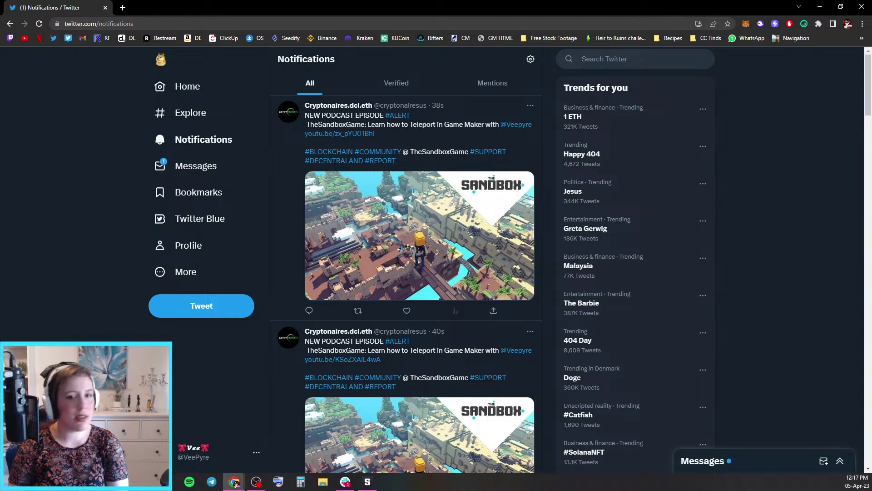
{"action": "scroll", "coordinate": [655, 137], "scroll_direction": "down", "scroll_amount": 10}
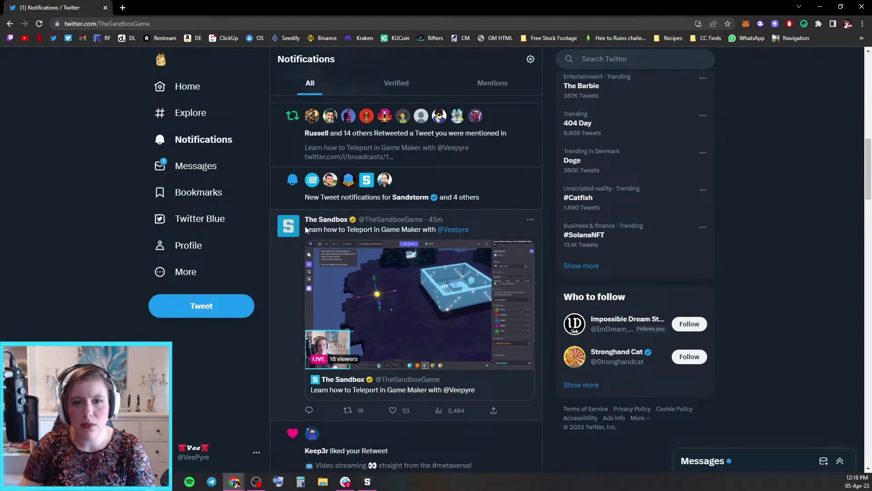
{"action": "left_click", "coordinate": [297, 229]}
Browse The Sandbox's tweets and open the April Festival tweet.
{"action": "scroll", "coordinate": [418, 236], "scroll_direction": "down", "scroll_amount": 5}
{"action": "scroll", "coordinate": [418, 236], "scroll_direction": "down", "scroll_amount": 10}
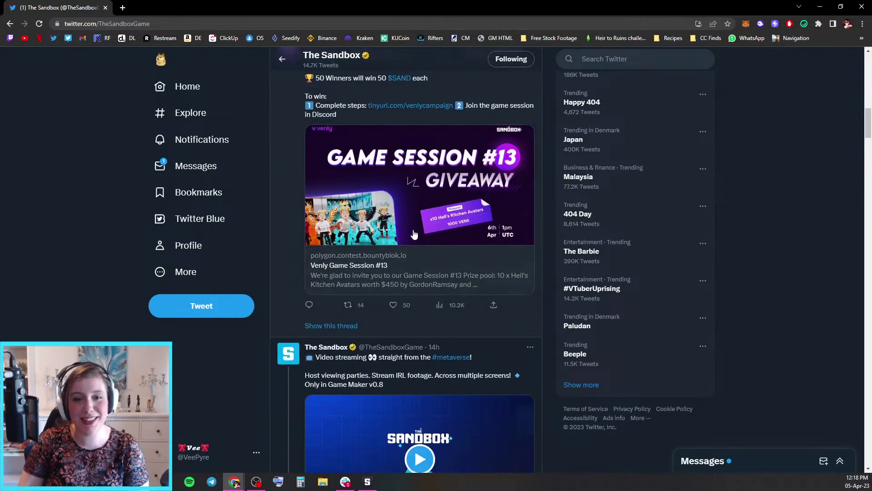
{"action": "scroll", "coordinate": [442, 190], "scroll_direction": "down", "scroll_amount": 15}
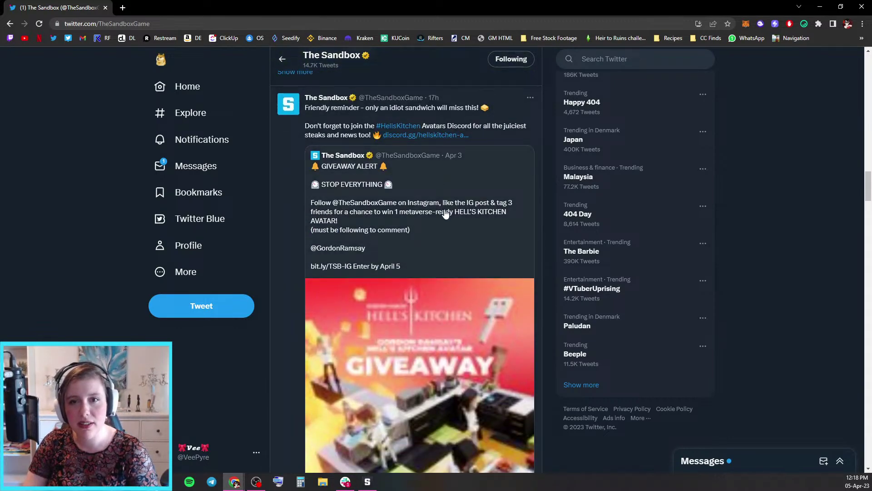
{"action": "scroll", "coordinate": [443, 209], "scroll_direction": "down", "scroll_amount": 7}
{"action": "left_click", "coordinate": [427, 246]}
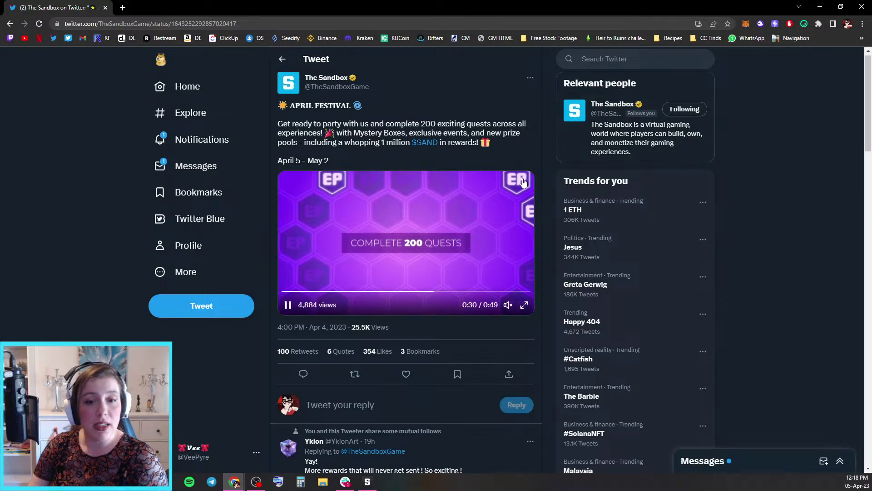
Switch back to The Sandbox Game Maker and survey the light-blue enclosure and its surroundings from several angles.
{"action": "left_click", "coordinate": [368, 481]}
{"action": "right_click_drag", "start_coordinate": [431, 273], "coordinate": [583, 187]}
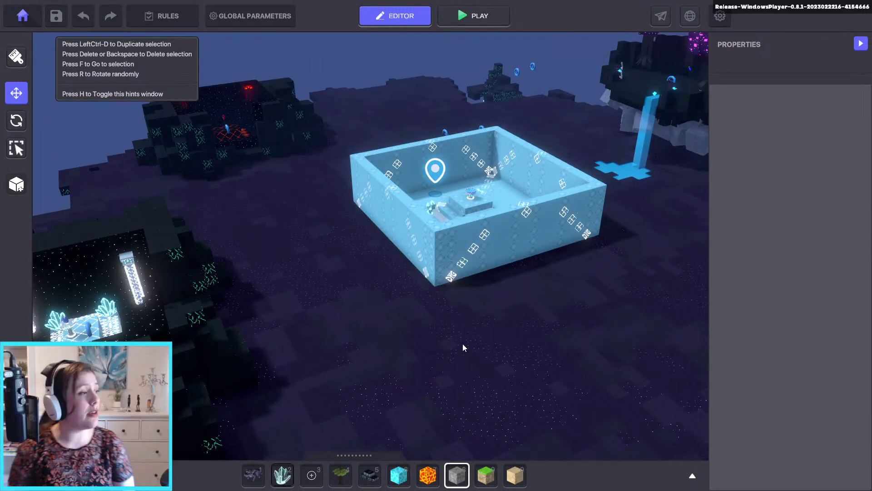
{"action": "right_click_drag", "start_coordinate": [557, 203], "coordinate": [498, 274]}
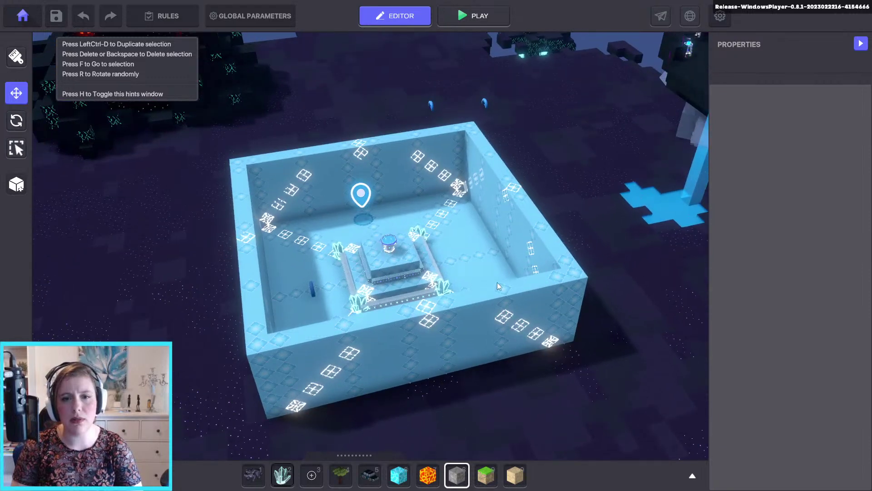
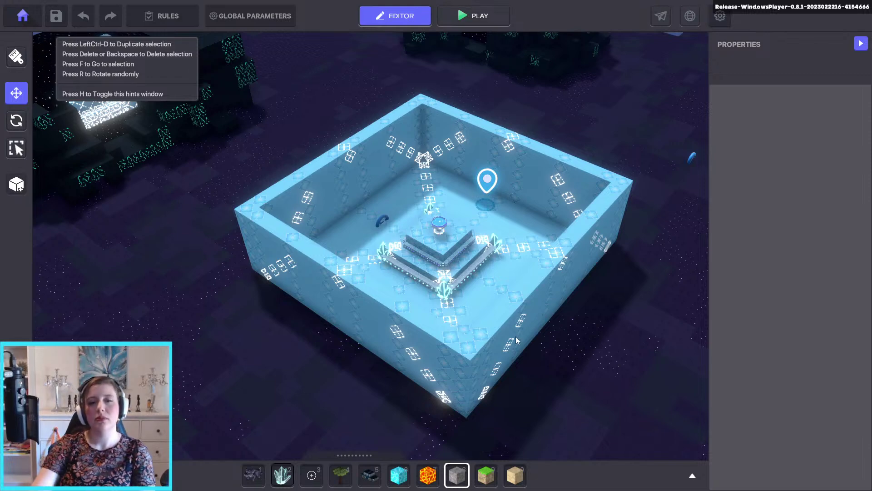
{"action": "scroll", "coordinate": [447, 242], "scroll_direction": "down", "scroll_amount": 2}
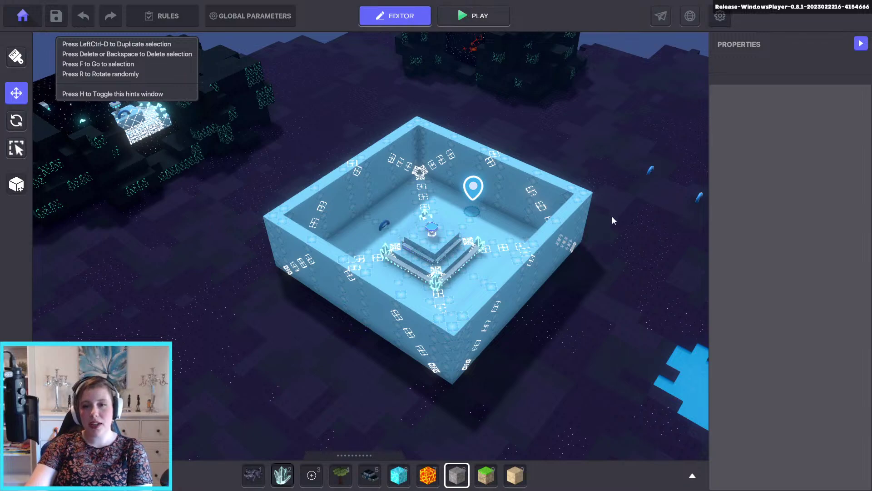
{"action": "right_click_drag", "start_coordinate": [606, 225], "coordinate": [621, 296]}
{"action": "right_click_drag", "start_coordinate": [577, 274], "coordinate": [597, 231]}
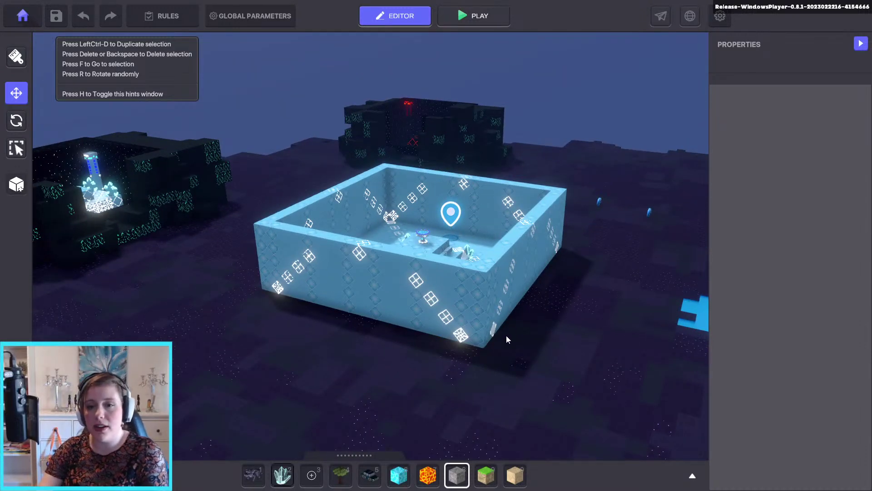
Correct Answer 1 in the Asker behaviour of the enclosure's chalice to <color=blue>Ice Shrine</color>.
{"action": "scroll", "coordinate": [400, 261], "scroll_direction": "up", "scroll_amount": 10}
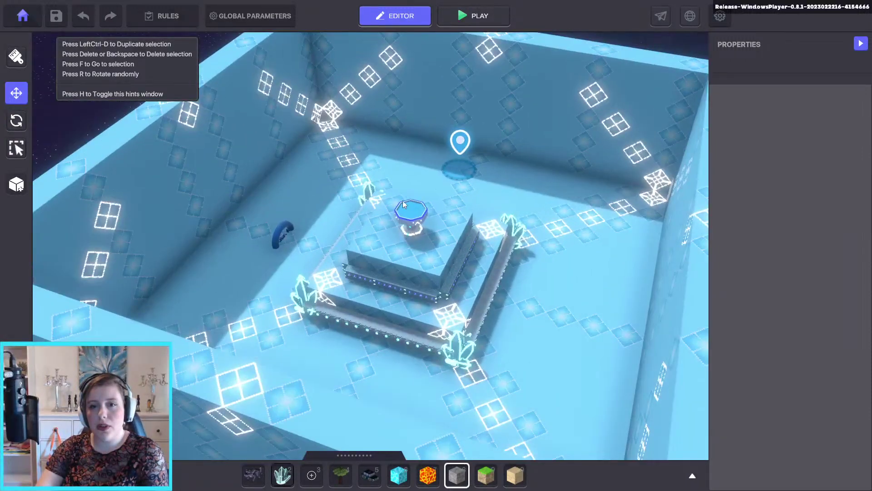
{"action": "left_click", "coordinate": [403, 198]}
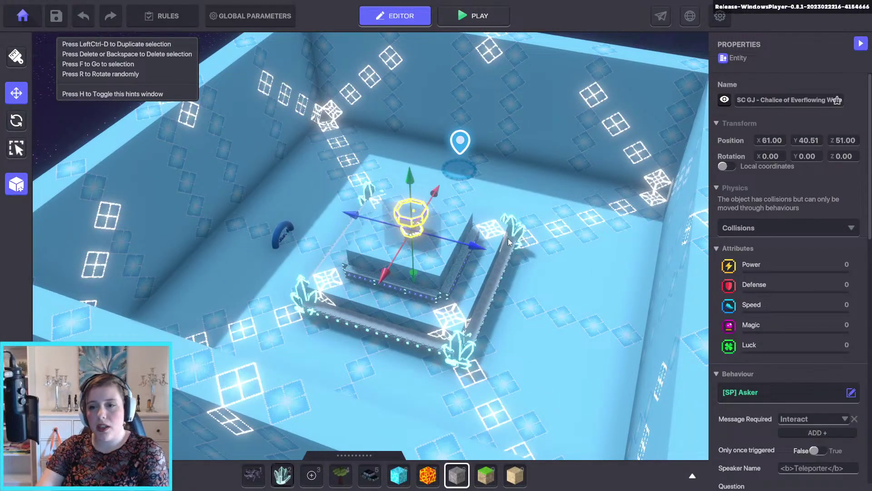
{"action": "scroll", "coordinate": [808, 363], "scroll_direction": "down", "scroll_amount": 3}
{"action": "scroll", "coordinate": [799, 272], "scroll_direction": "down", "scroll_amount": 3}
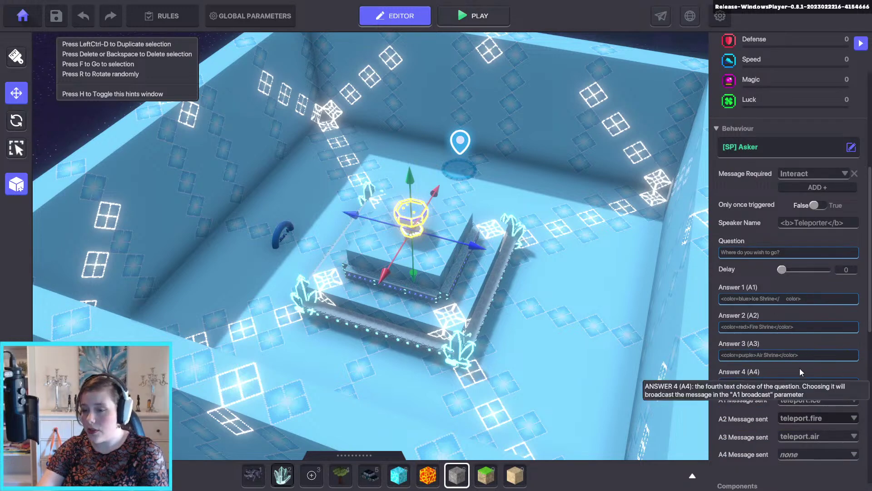
{"action": "scroll", "coordinate": [763, 321], "scroll_direction": "down", "scroll_amount": 2}
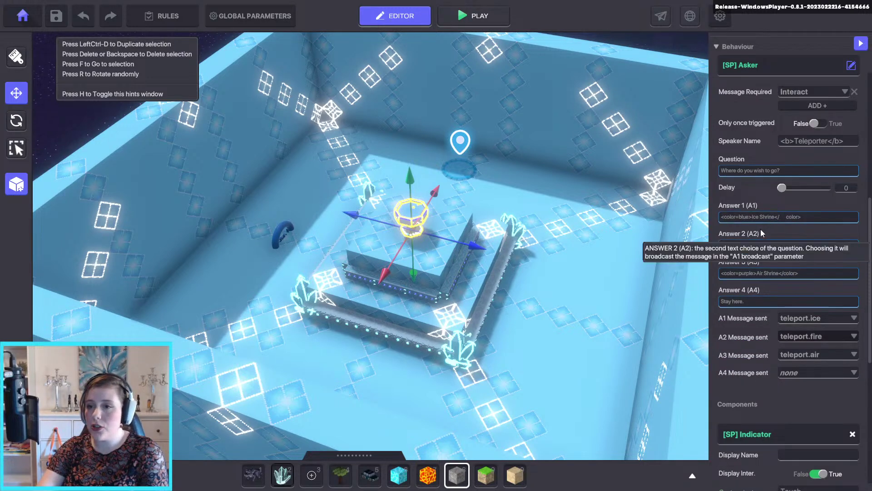
{"action": "left_click", "coordinate": [784, 217]}
{"action": "type", "text": "/color>"}
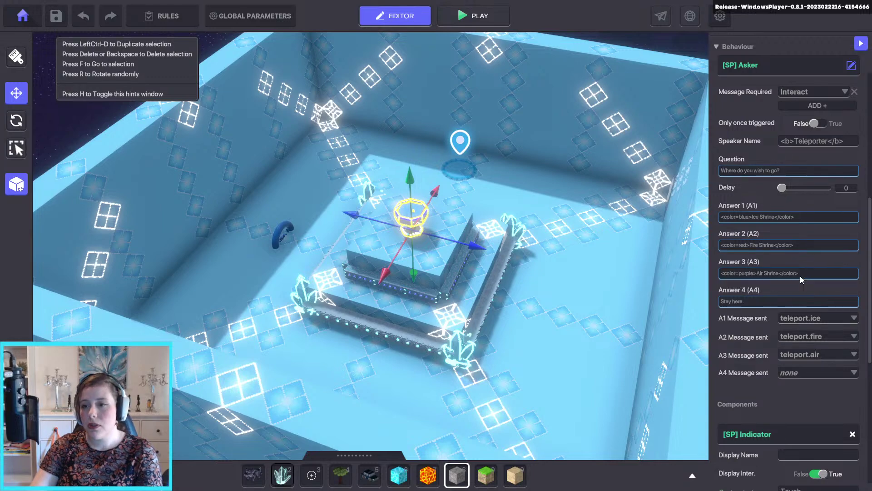
Examine the Asset Spawner on the ice shrine platform, including its preset settings and its placement between the crystals.
{"action": "right_click_drag", "start_coordinate": [535, 329], "coordinate": [343, 175]}
{"action": "left_click", "coordinate": [342, 175]}
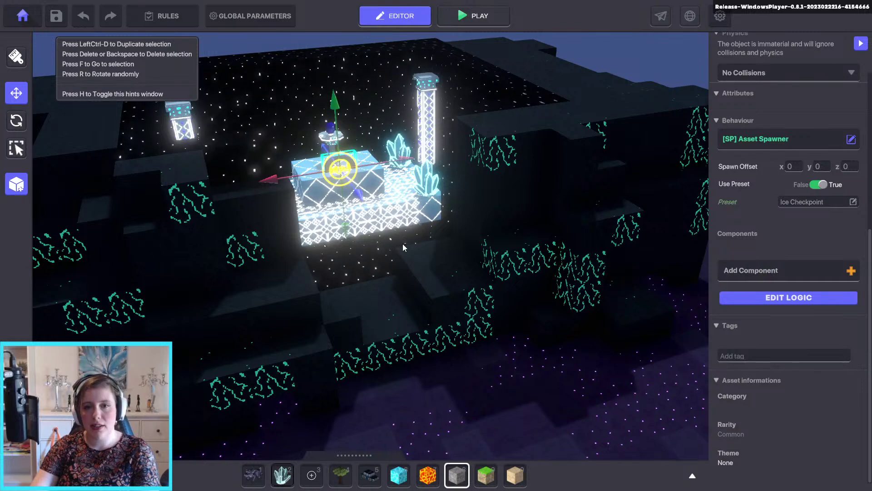
{"action": "right_click_drag", "start_coordinate": [369, 223], "coordinate": [342, 269]}
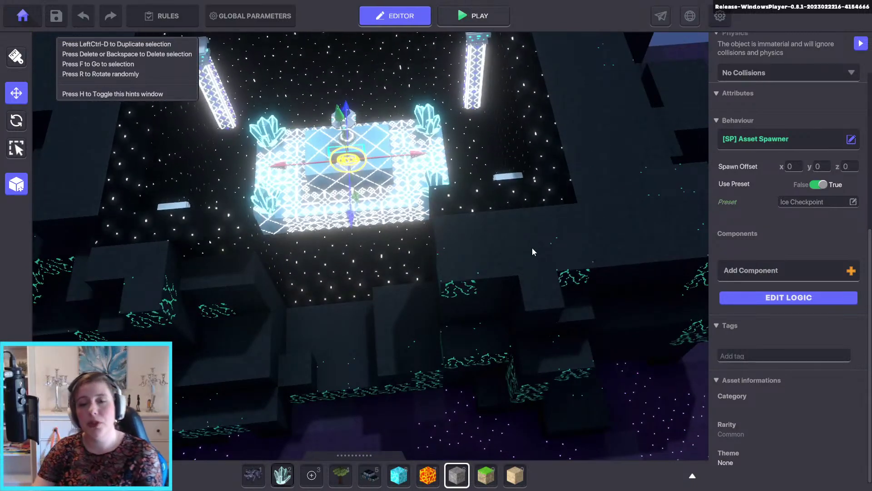
{"action": "scroll", "coordinate": [480, 284], "scroll_direction": "down", "scroll_amount": 3}
{"action": "right_click_drag", "start_coordinate": [511, 324], "coordinate": [360, 247]}
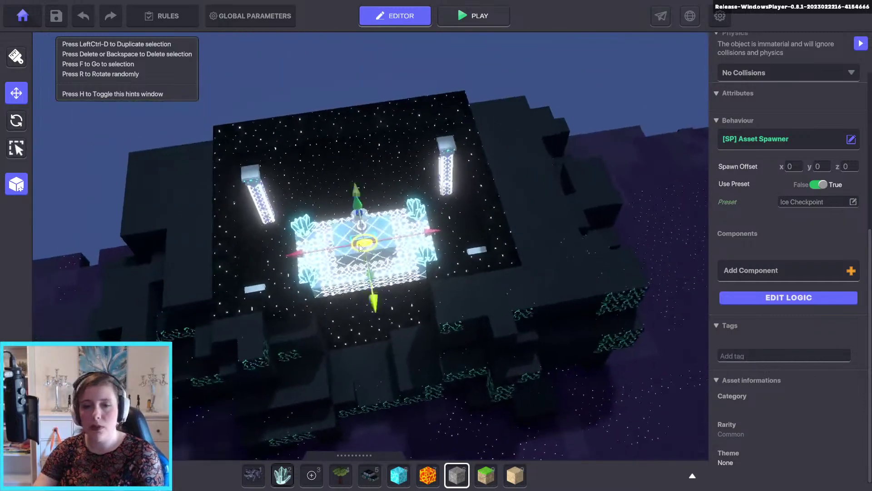
{"action": "scroll", "coordinate": [345, 244], "scroll_direction": "up", "scroll_amount": 3}
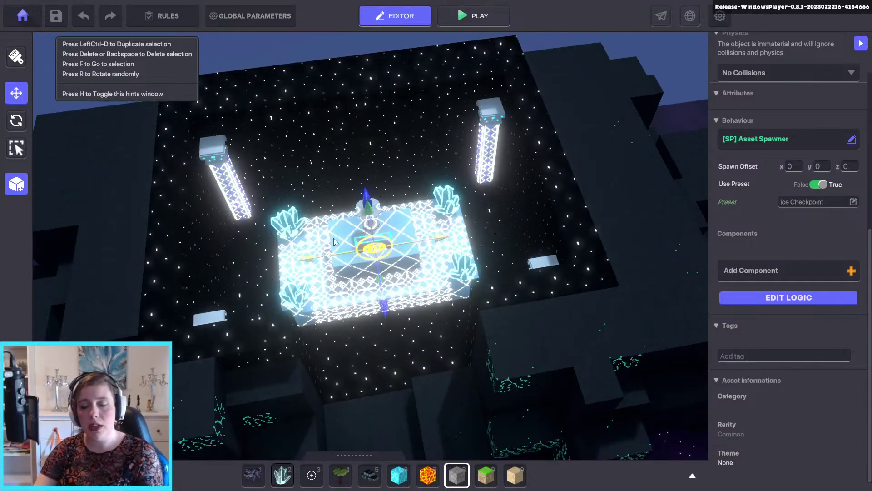
{"action": "scroll", "coordinate": [364, 270], "scroll_direction": "up", "scroll_amount": 1}
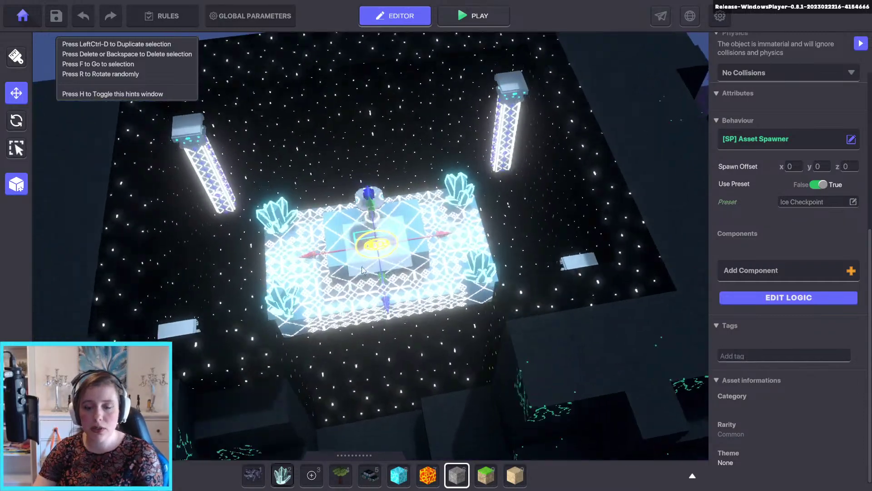
{"action": "scroll", "coordinate": [487, 295], "scroll_direction": "down", "scroll_amount": 4}
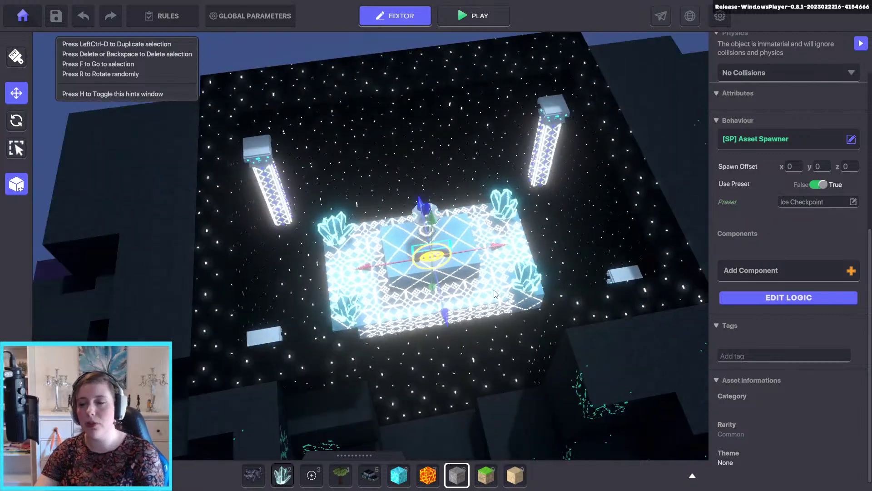
{"action": "middle_click_drag", "start_coordinate": [495, 319], "coordinate": [388, 312]}
{"action": "scroll", "coordinate": [388, 313], "scroll_direction": "up", "scroll_amount": 5}
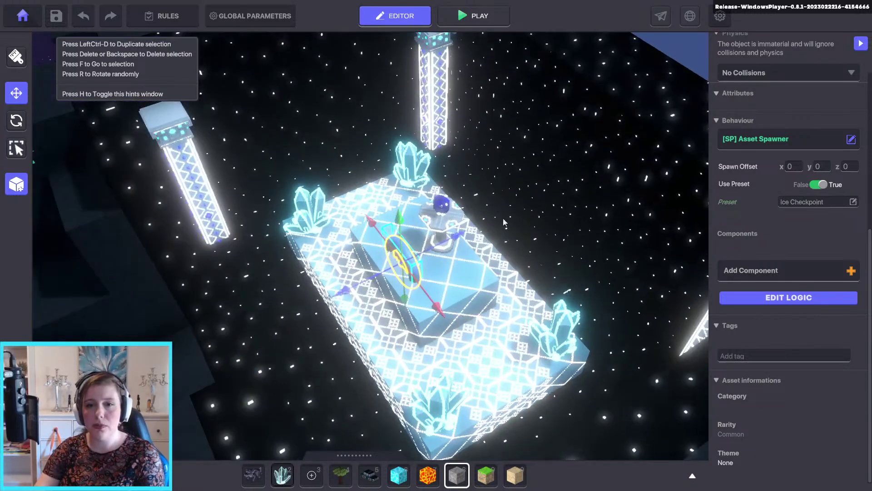
Review the Asker answers and sent messages of the teleportation gem on the ice shrine's pedestal.
{"action": "left_click", "coordinate": [449, 203]}
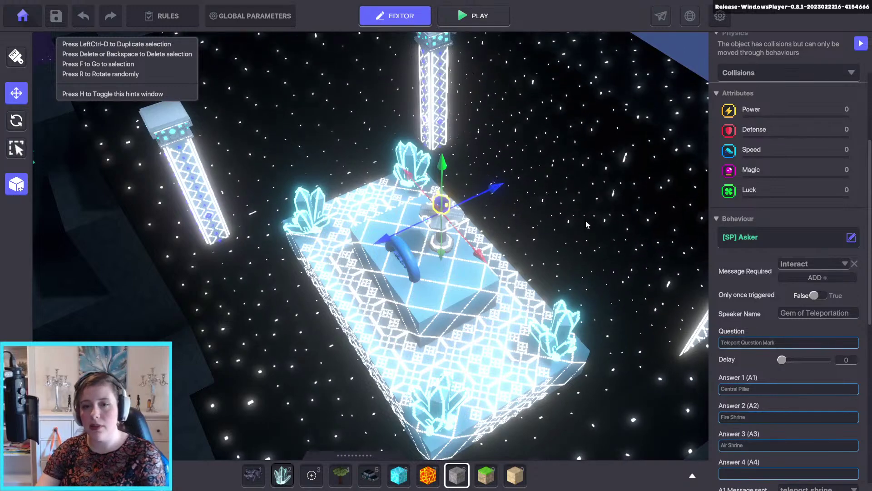
{"action": "scroll", "coordinate": [794, 277], "scroll_direction": "down", "scroll_amount": 3}
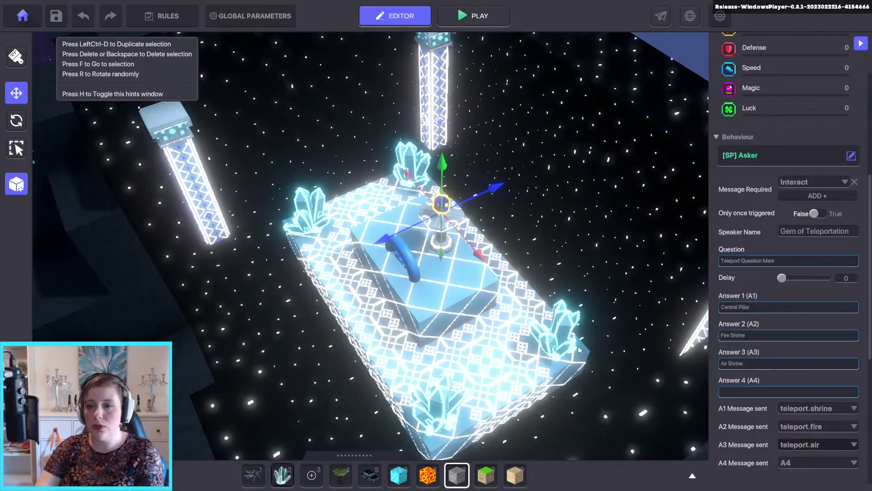
{"action": "right_click_drag", "start_coordinate": [604, 237], "coordinate": [560, 171]}
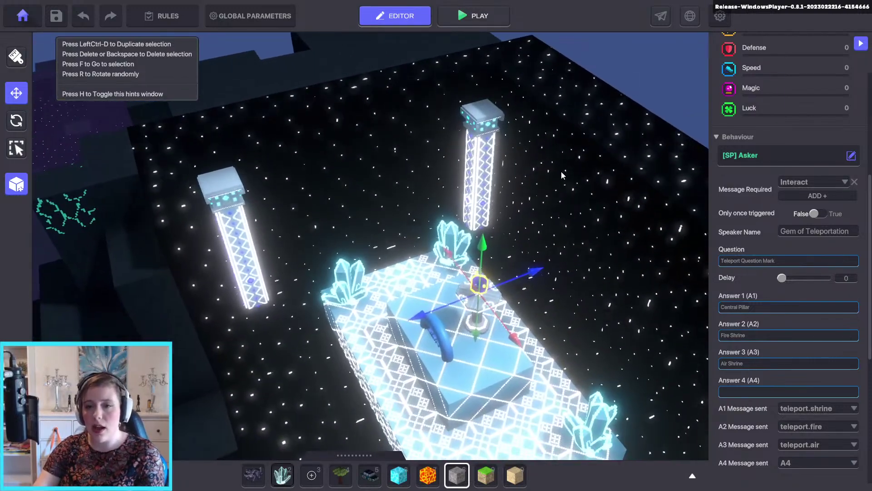
Check the ice shrine's Asset Spawner settings again and view its position in front of the gem pedestal.
{"action": "left_click", "coordinate": [440, 339]}
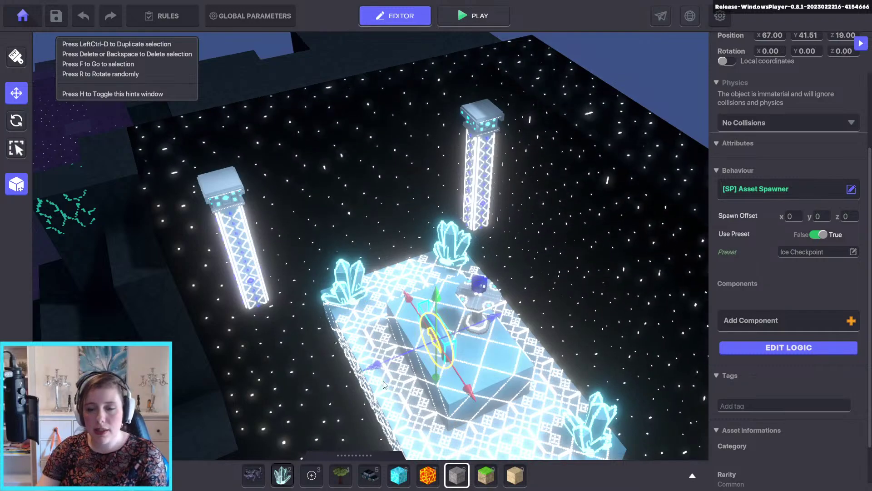
{"action": "right_click_drag", "start_coordinate": [487, 349], "coordinate": [519, 361]}
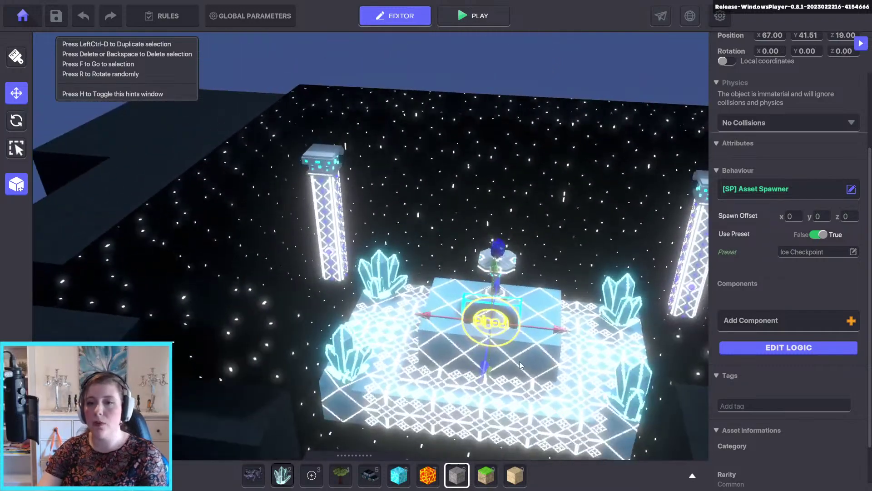
{"action": "right_click_drag", "start_coordinate": [463, 337], "coordinate": [588, 328]}
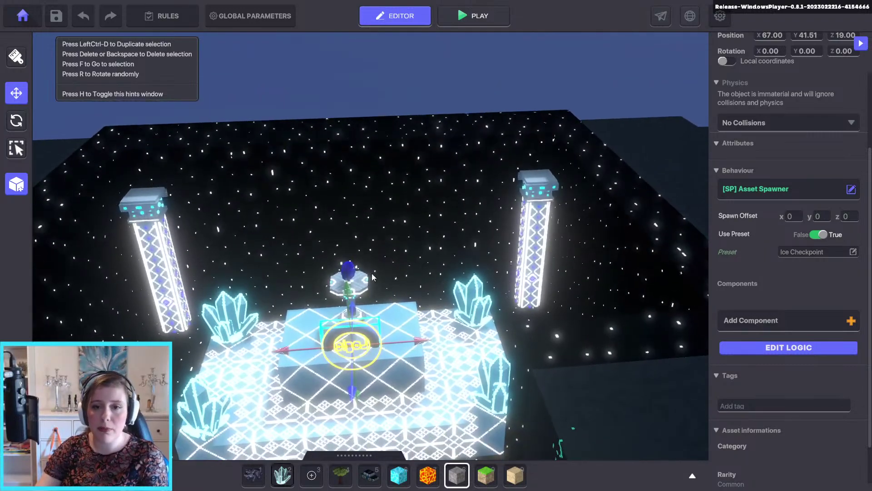
Recheck the ice shrine gem's four Asker answers and their messages, and bring the red fire shrine into view.
{"action": "left_click", "coordinate": [347, 273]}
{"action": "scroll", "coordinate": [808, 334], "scroll_direction": "down", "scroll_amount": 3}
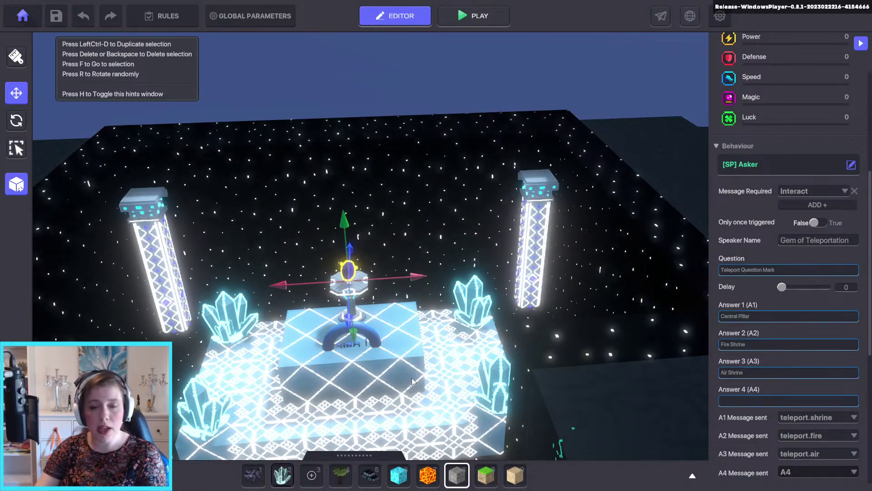
{"action": "right_click_drag", "start_coordinate": [361, 384], "coordinate": [426, 372]}
{"action": "scroll", "coordinate": [427, 371], "scroll_direction": "down", "scroll_amount": 5}
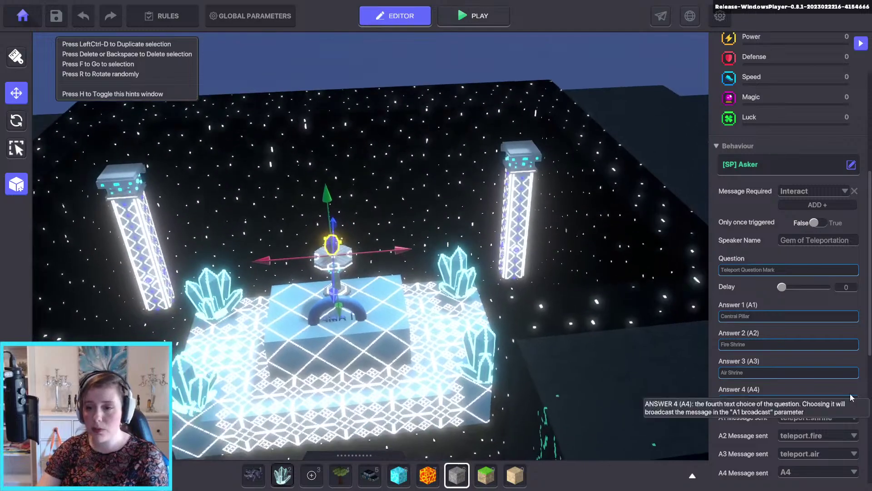
{"action": "scroll", "coordinate": [788, 272], "scroll_direction": "down", "scroll_amount": 1}
{"action": "key", "text": "f"}
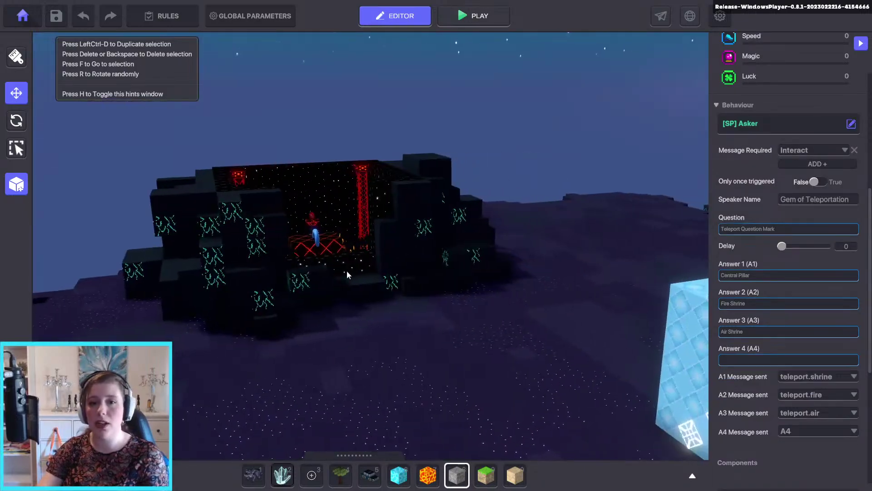
Review the Message Broadcaster in the blue central enclosure, including its message to send, broadcast type and required teleport messages.
{"action": "scroll", "coordinate": [339, 331], "scroll_direction": "down", "scroll_amount": 5}
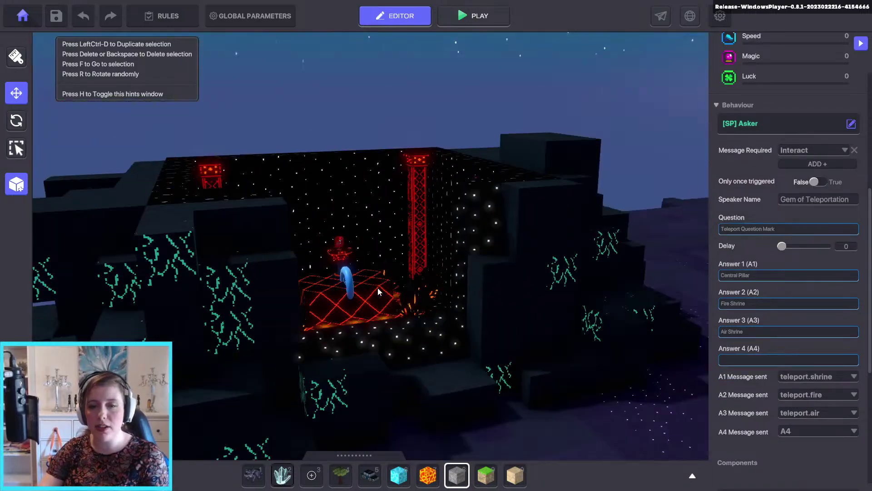
{"action": "right_click_drag", "start_coordinate": [402, 322], "coordinate": [320, 318]}
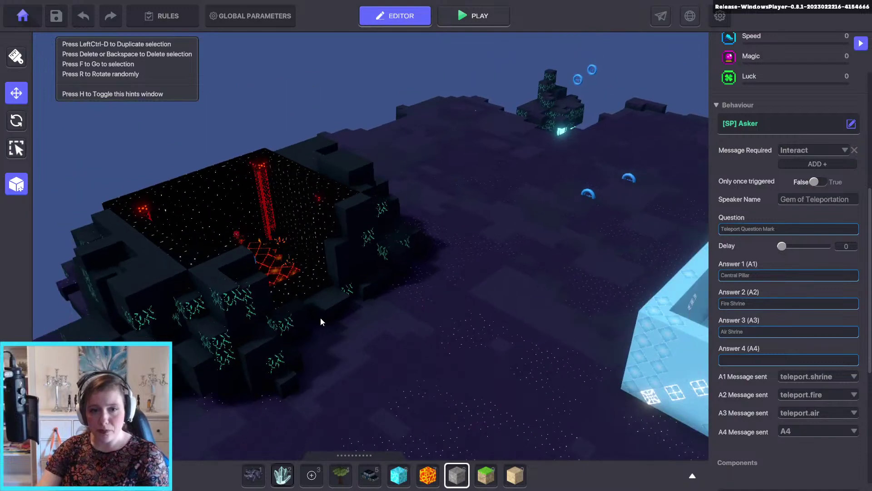
{"action": "mouse_move", "coordinate": [321, 287]}
{"action": "right_mouse_down"}
{"action": "mouse_move", "coordinate": [312, 323]}
{"action": "mouse_move", "coordinate": [262, 255]}
{"action": "right_mouse_up"}
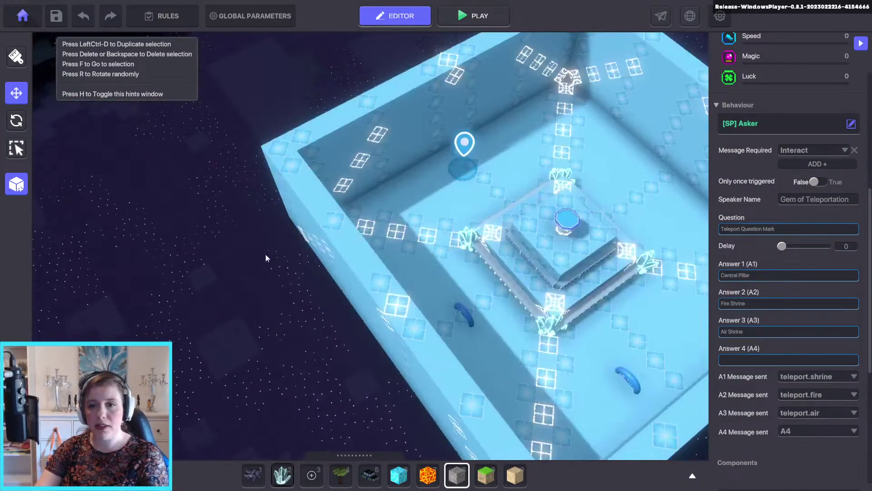
{"action": "left_click", "coordinate": [619, 369]}
{"action": "left_click", "coordinate": [806, 312]}
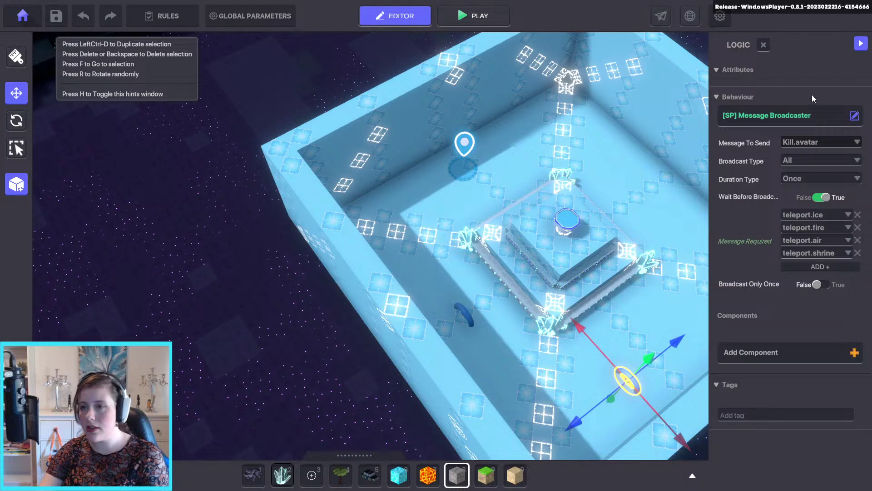
{"action": "right_click_drag", "start_coordinate": [702, 268], "coordinate": [598, 291]}
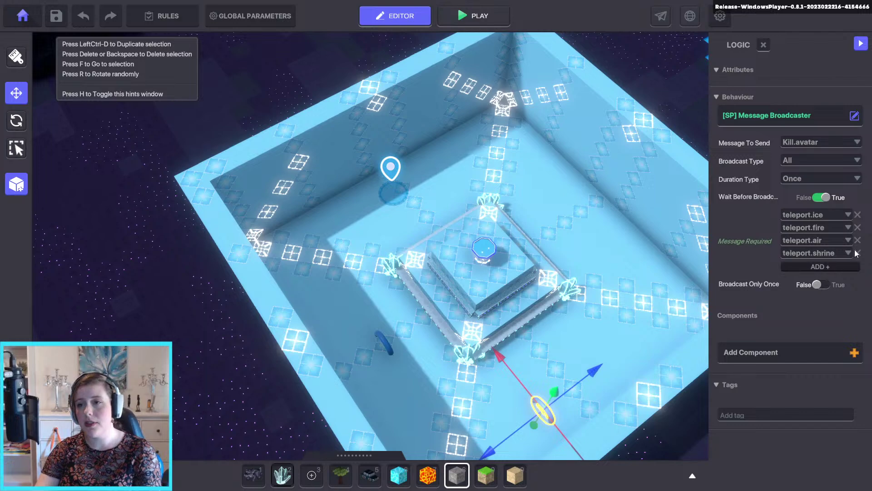
{"action": "right_click_drag", "start_coordinate": [584, 289], "coordinate": [410, 229]}
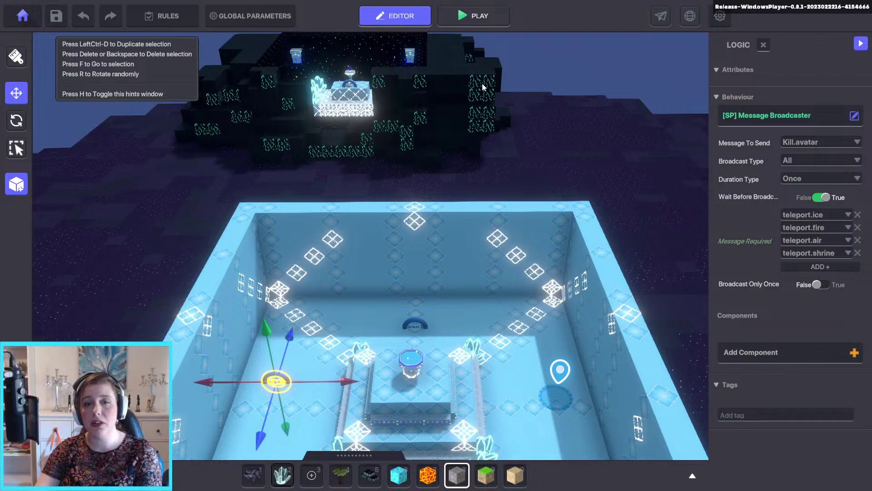
{"action": "key", "text": "f"}
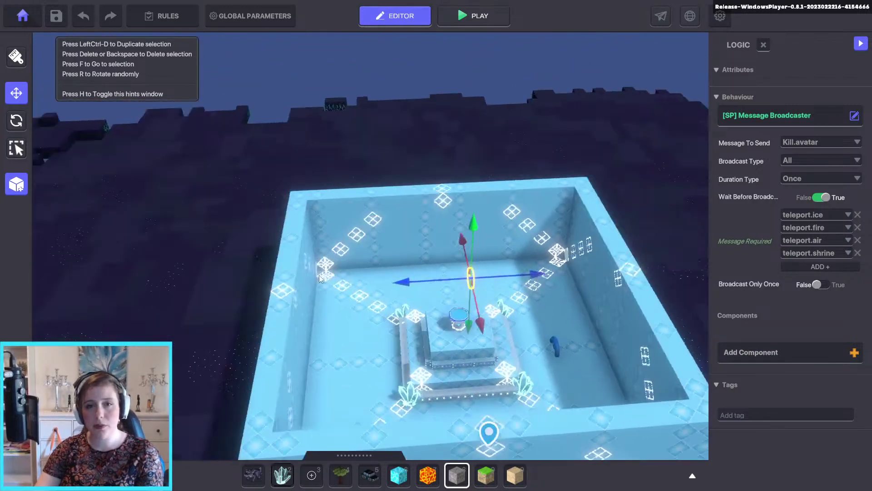
Draw two parallel Stone_Grey block walls, one narrow and one wider, on the open ground beside the blue enclosure.
{"action": "right_click_drag", "start_coordinate": [503, 255], "coordinate": [375, 244]}
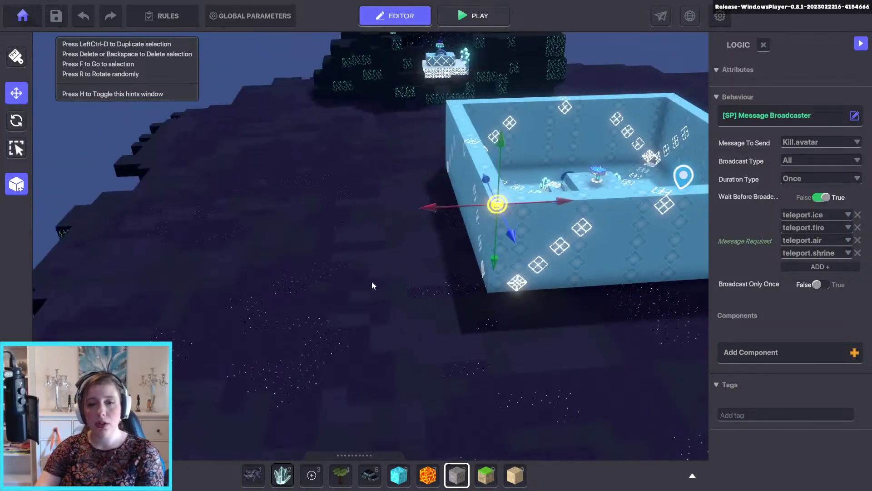
{"action": "left_click", "coordinate": [457, 475]}
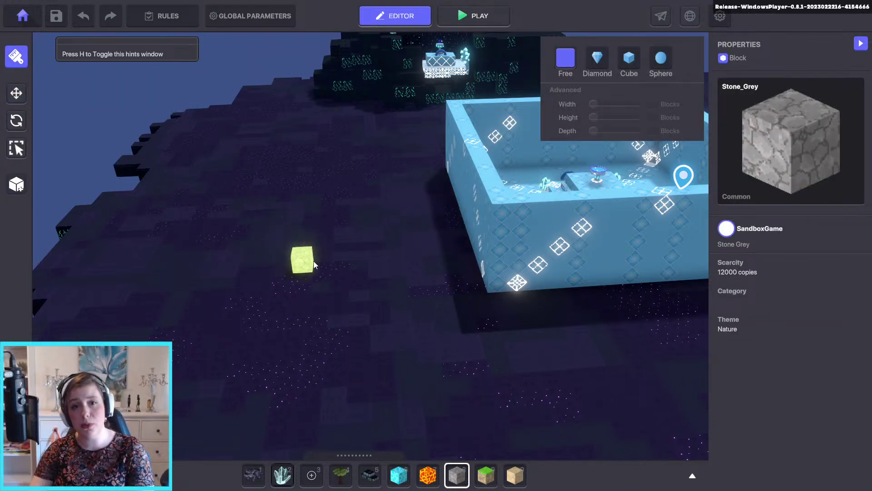
{"action": "right_click_drag", "start_coordinate": [248, 333], "coordinate": [301, 344]}
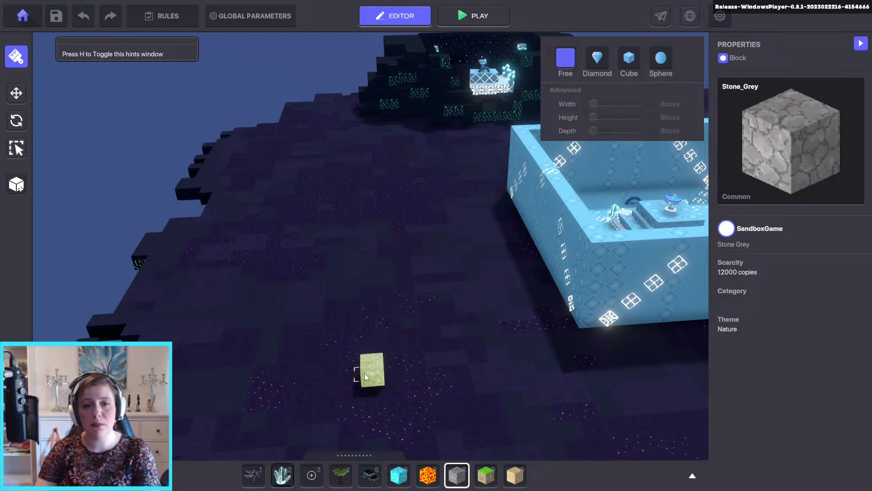
{"action": "left_click_drag", "start_coordinate": [393, 359], "coordinate": [378, 144]}
{"action": "left_click_drag", "start_coordinate": [230, 352], "coordinate": [265, 158]}
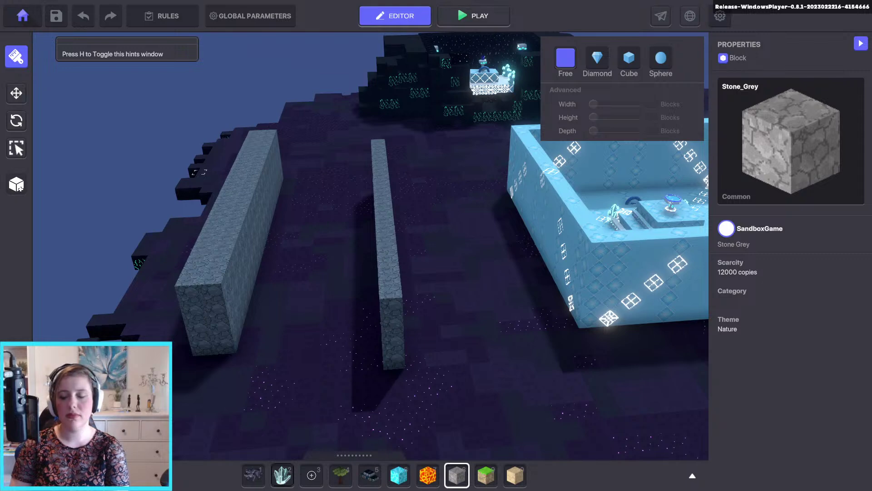
{"action": "right_click_drag", "start_coordinate": [216, 327], "coordinate": [279, 144]}
{"action": "right_click_drag", "start_coordinate": [312, 273], "coordinate": [509, 305]}
{"action": "right_click_drag", "start_coordinate": [598, 339], "coordinate": [565, 347]}
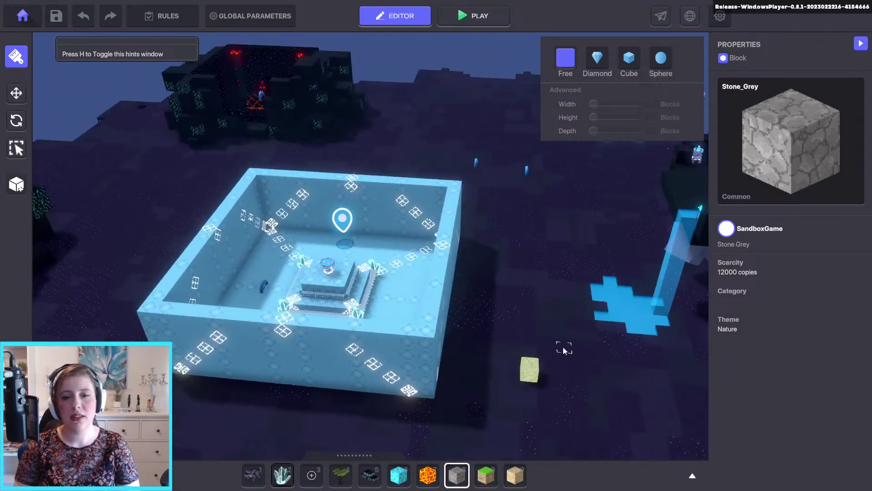
{"action": "right_click_drag", "start_coordinate": [304, 408], "coordinate": [388, 419]}
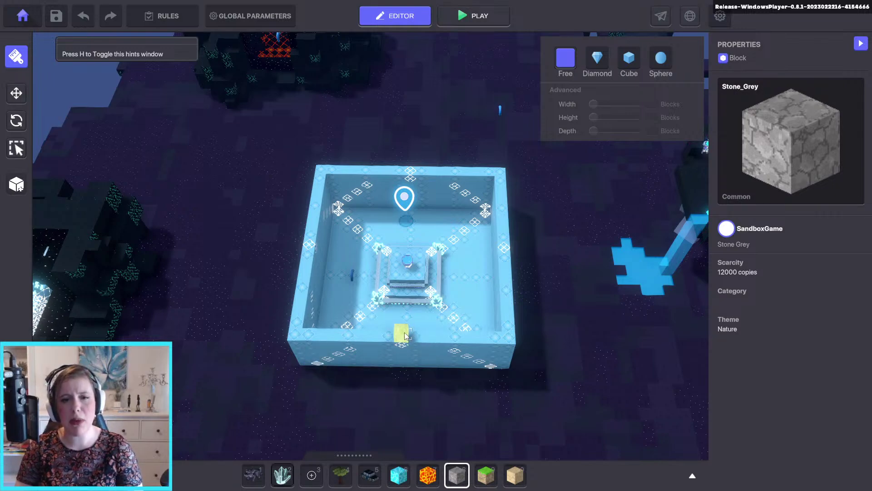
{"action": "mouse_move", "coordinate": [408, 302]}
{"action": "right_mouse_down"}
{"action": "mouse_move", "coordinate": [356, 302]}
{"action": "mouse_move", "coordinate": [359, 330]}
{"action": "mouse_move", "coordinate": [391, 336]}
{"action": "mouse_move", "coordinate": [399, 355]}
{"action": "mouse_move", "coordinate": [409, 293]}
{"action": "right_mouse_up"}
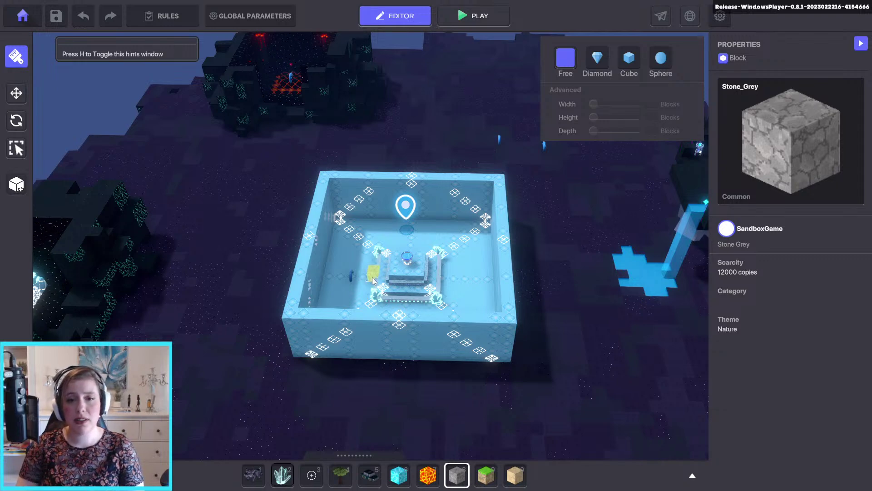
{"action": "mouse_move", "coordinate": [383, 274]}
{"action": "right_mouse_down"}
{"action": "mouse_move", "coordinate": [376, 325]}
{"action": "mouse_move", "coordinate": [369, 272]}
{"action": "right_mouse_up"}
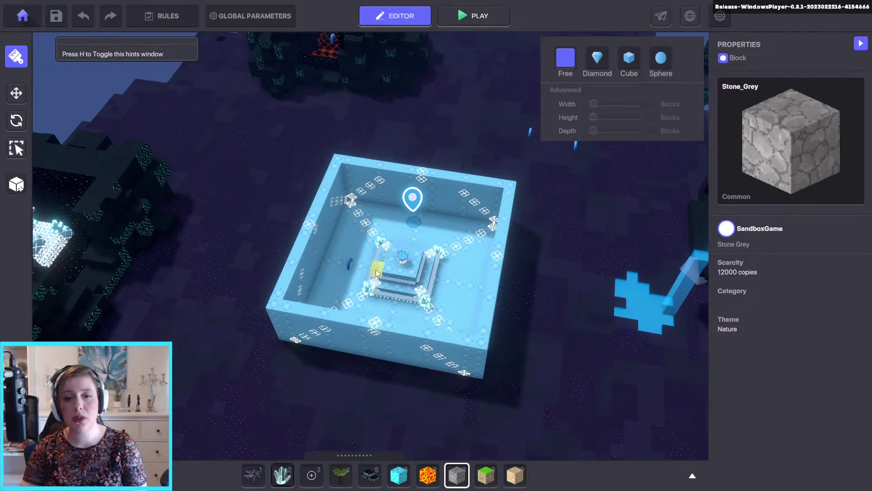
{"action": "right_click_drag", "start_coordinate": [372, 269], "coordinate": [390, 281]}
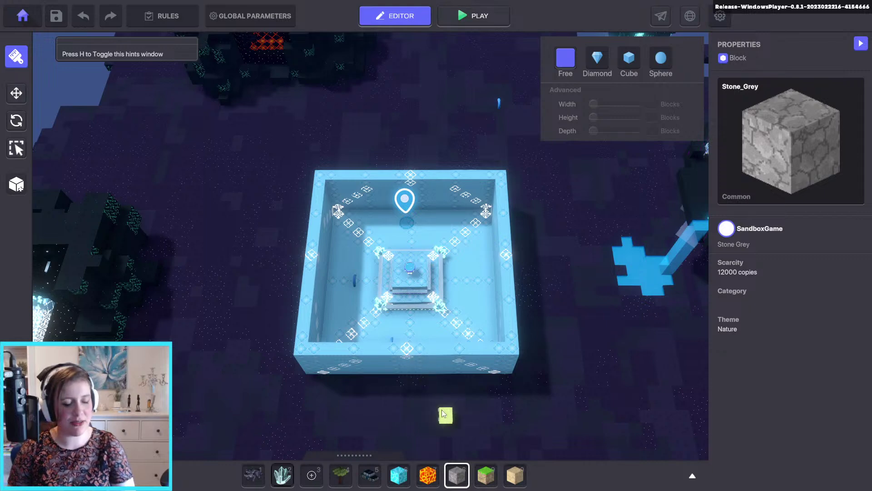
{"action": "right_click_drag", "start_coordinate": [370, 389], "coordinate": [473, 356]}
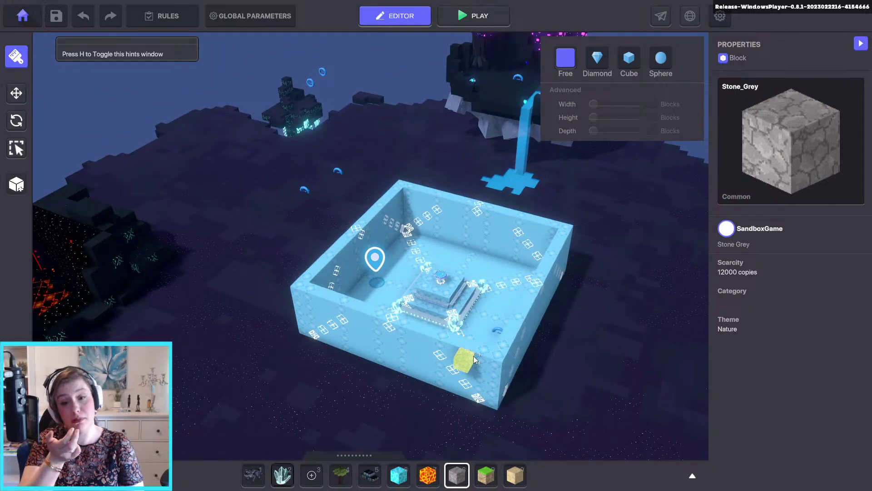
{"action": "right_click_drag", "start_coordinate": [595, 291], "coordinate": [462, 270]}
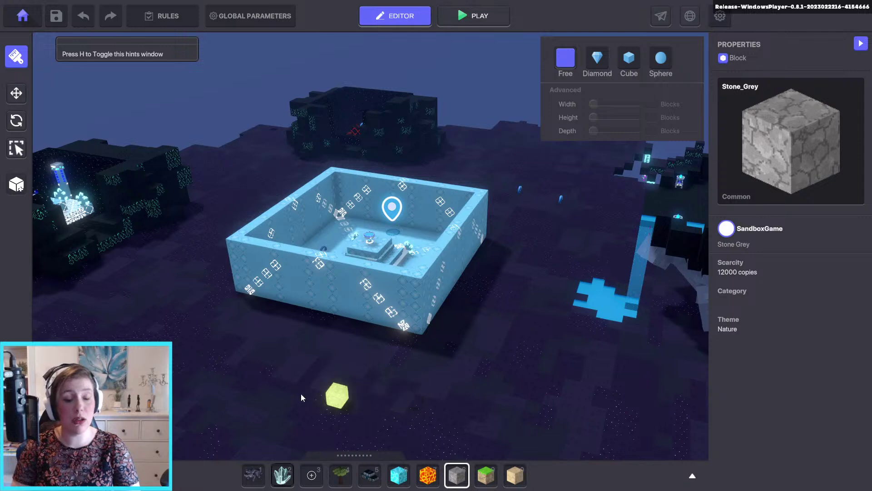